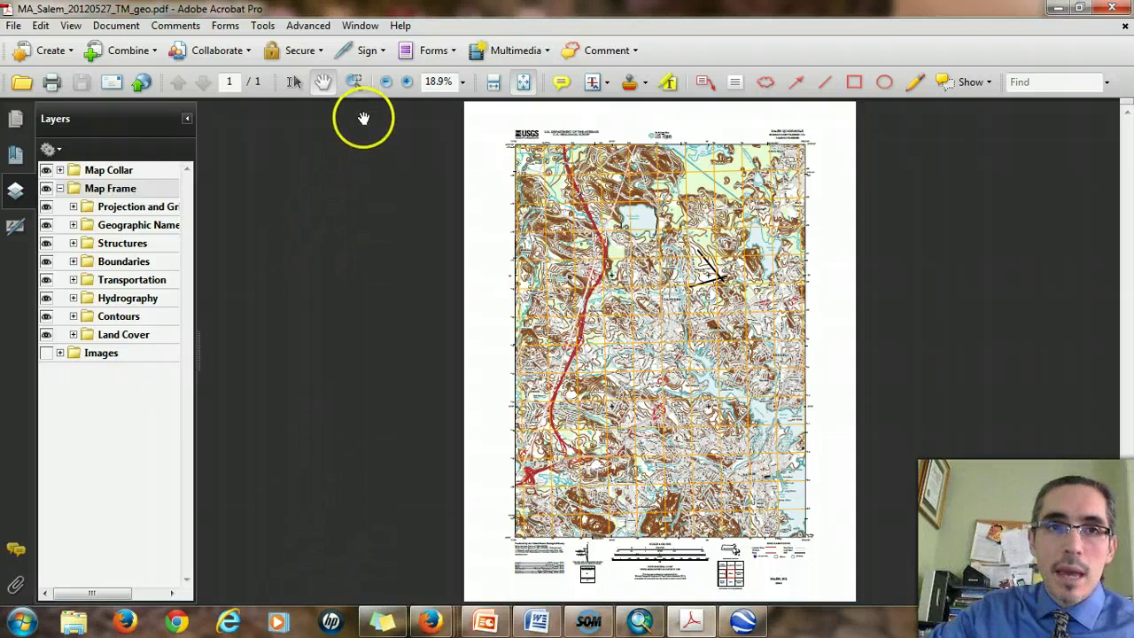
# Step: Marquee-zoom into the Peabody Reservoir hills, then zoom out twice to 125% to show the scale bar
pyautogui.click(356, 85)
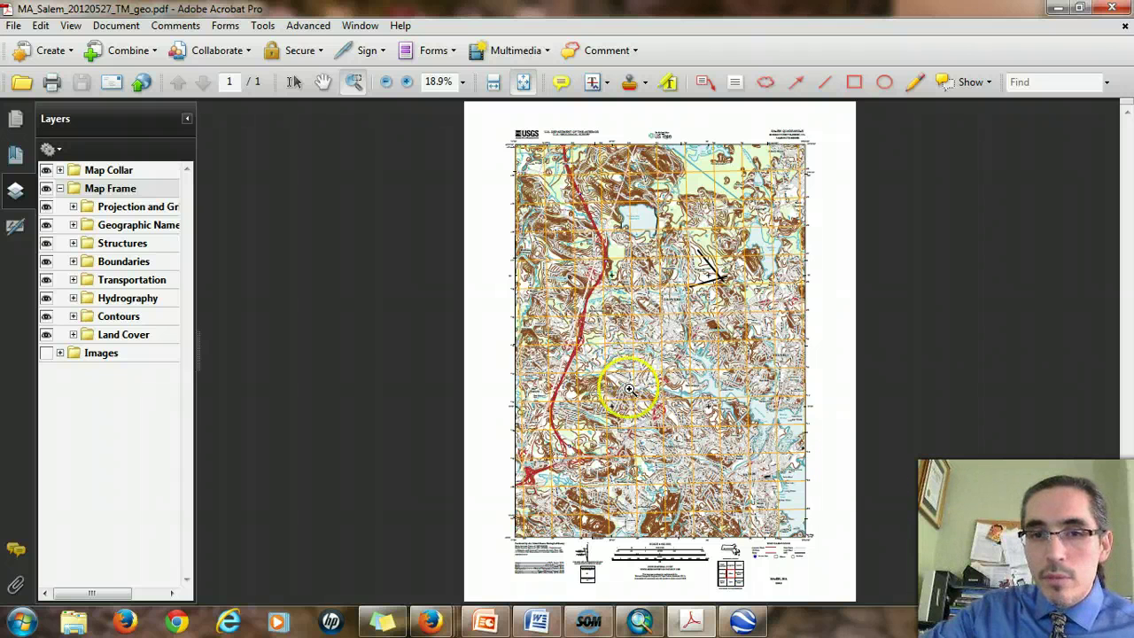
pyautogui.moveTo(629, 386)
pyautogui.mouseDown()
pyautogui.moveTo(813, 549)
pyautogui.moveTo(817, 567)
pyautogui.mouseUp()
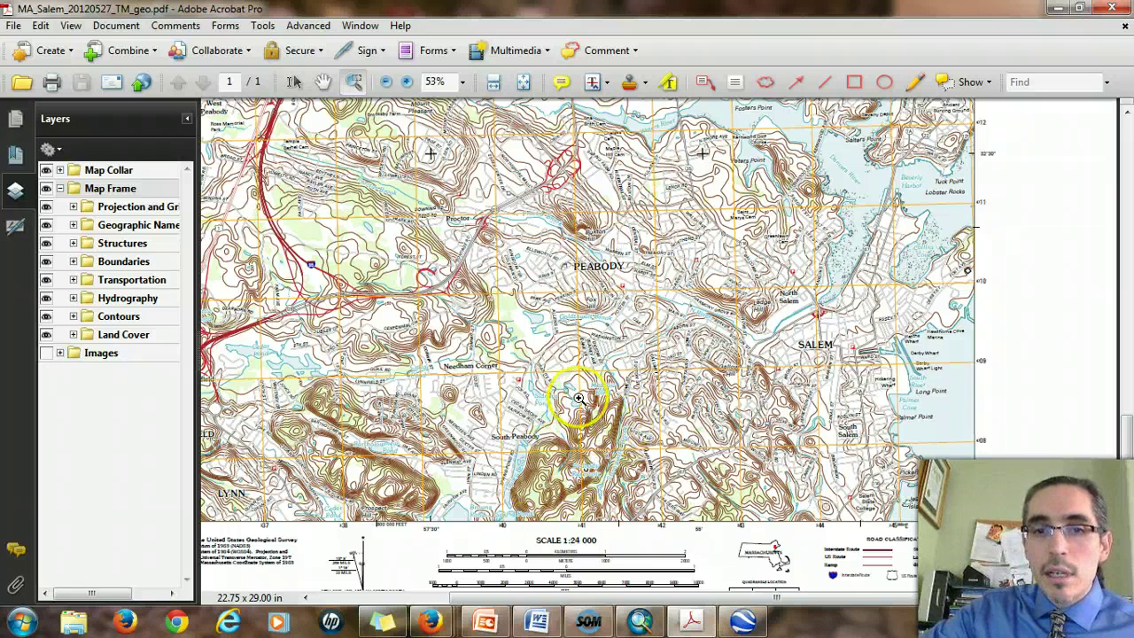
pyautogui.moveTo(547, 374); pyautogui.dragTo(649, 463)
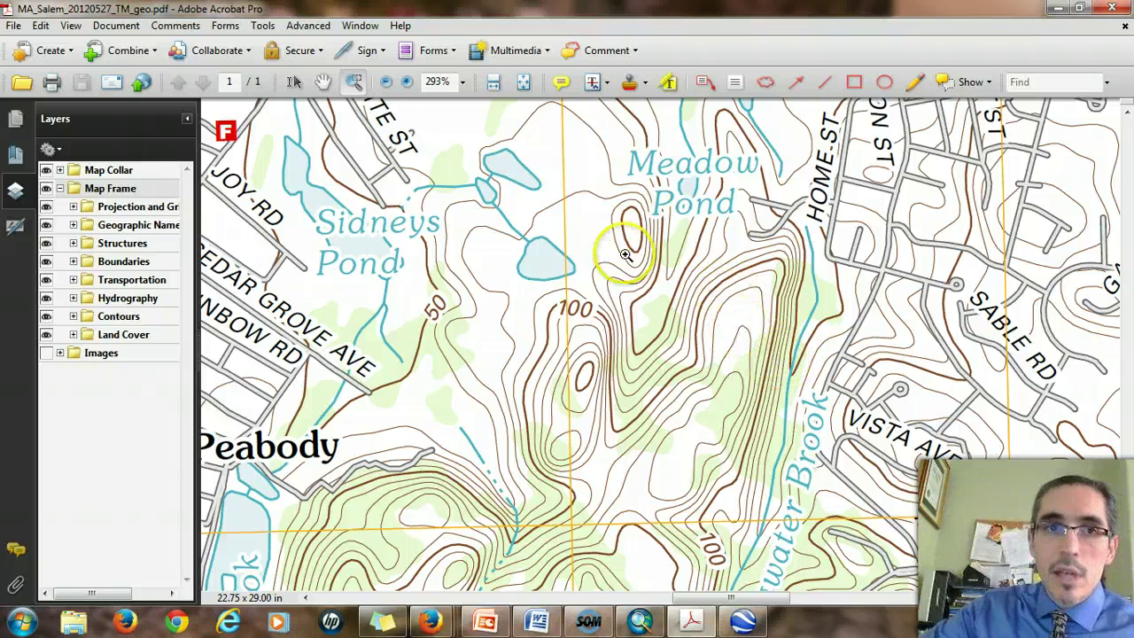
pyautogui.click(388, 83)
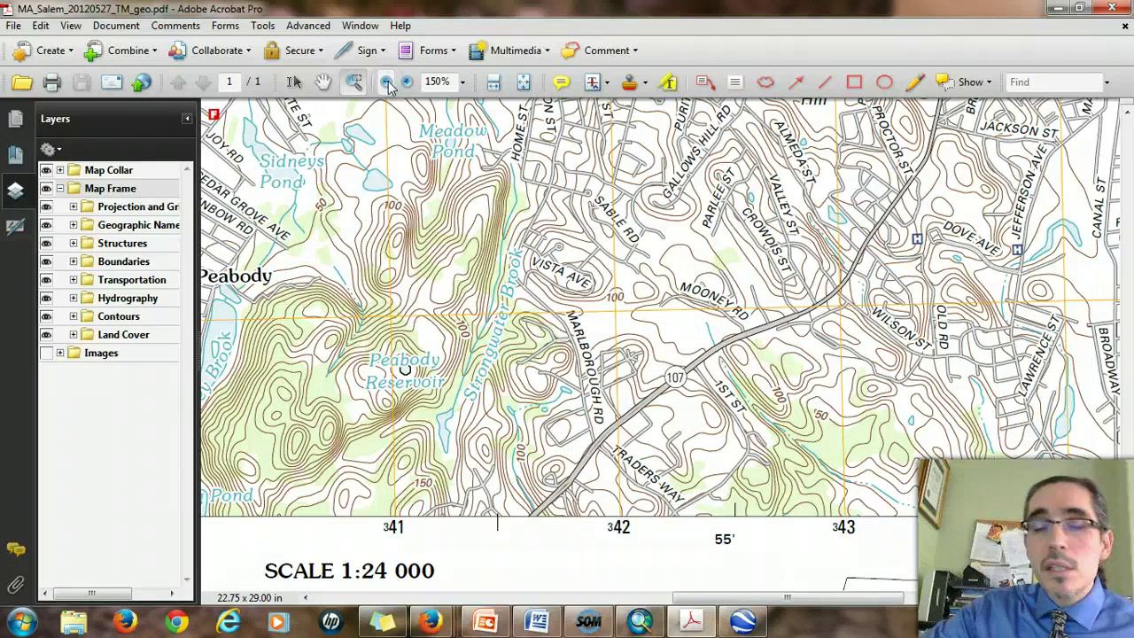
pyautogui.click(388, 83)
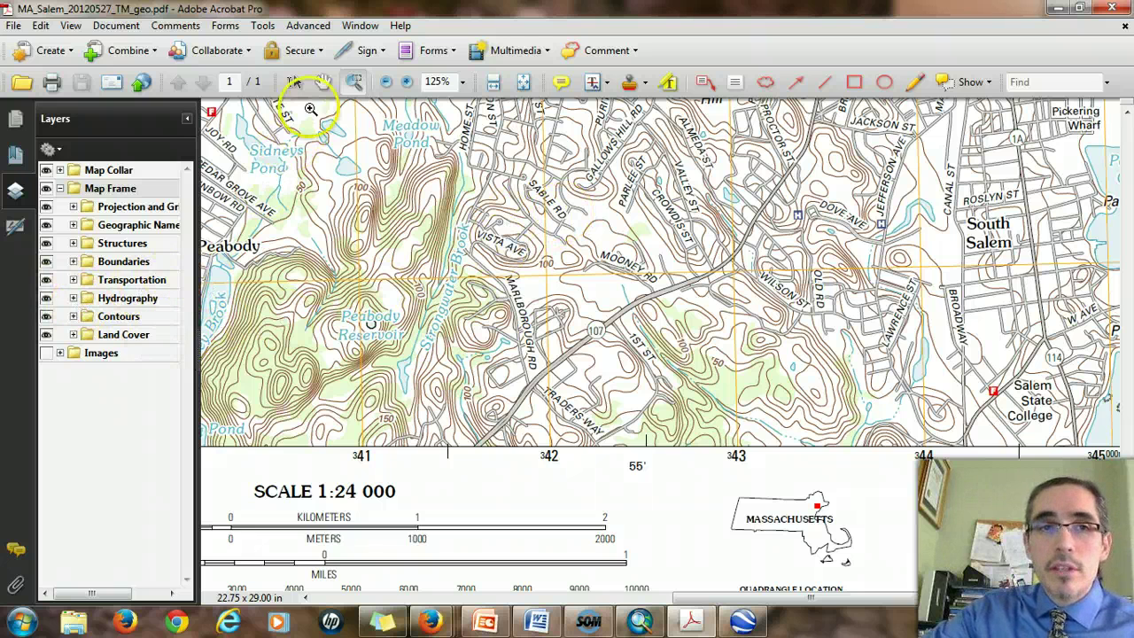
# Step: Pan the map to Gallows Hill and Salem, toggling Transportation and Geographic Names off and back on
pyautogui.click(322, 81)
pyautogui.moveTo(318, 208); pyautogui.dragTo(273, 319)
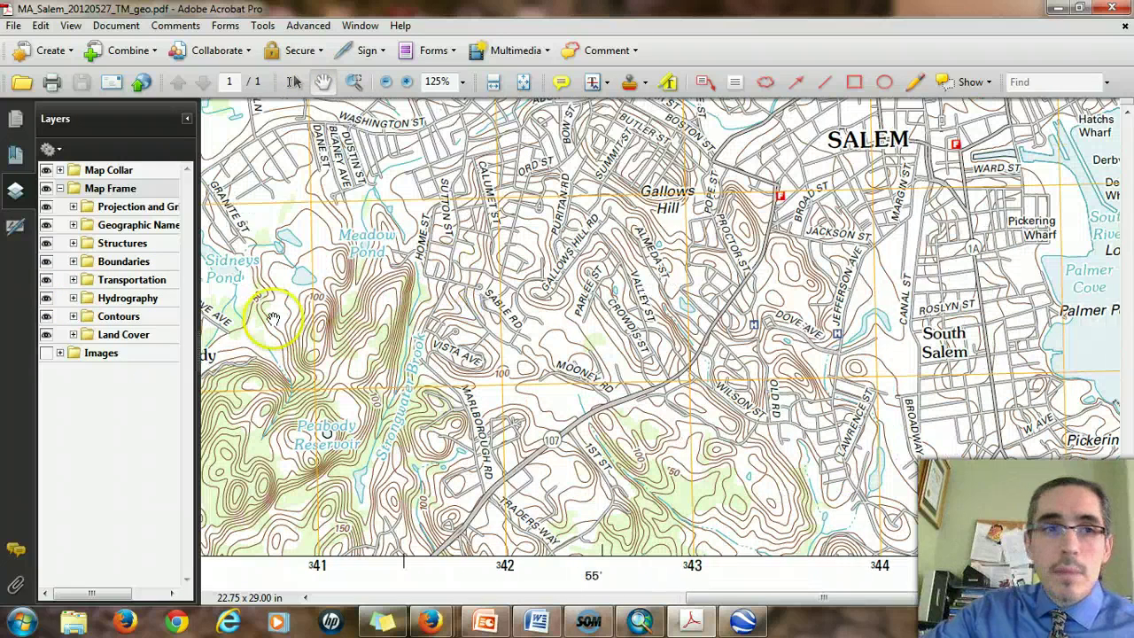
pyautogui.click(46, 280)
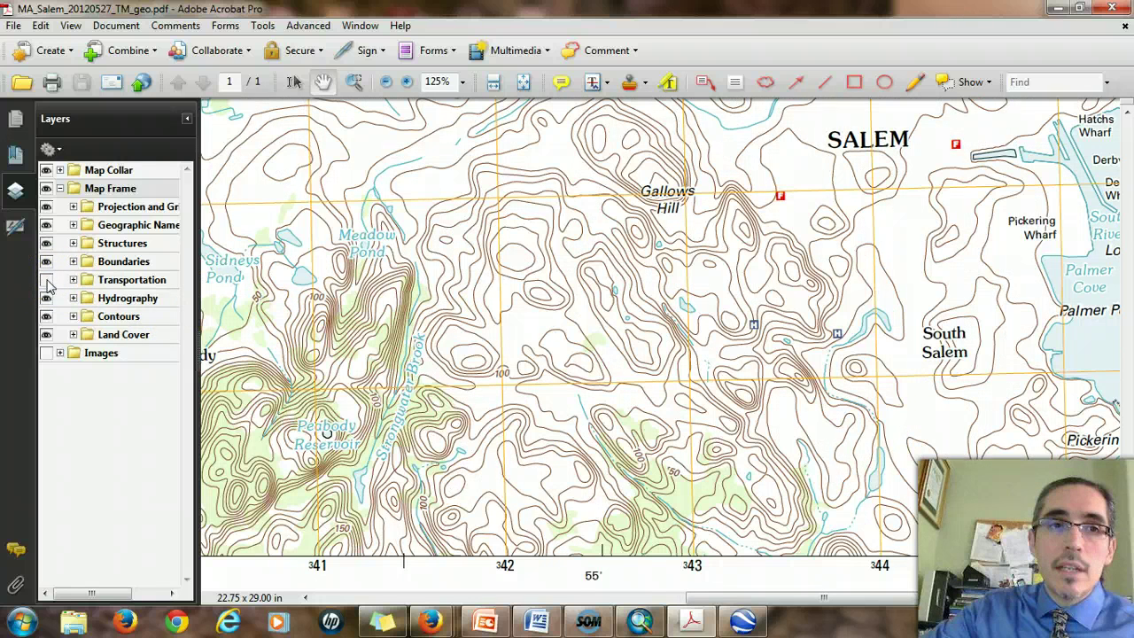
pyautogui.click(46, 225)
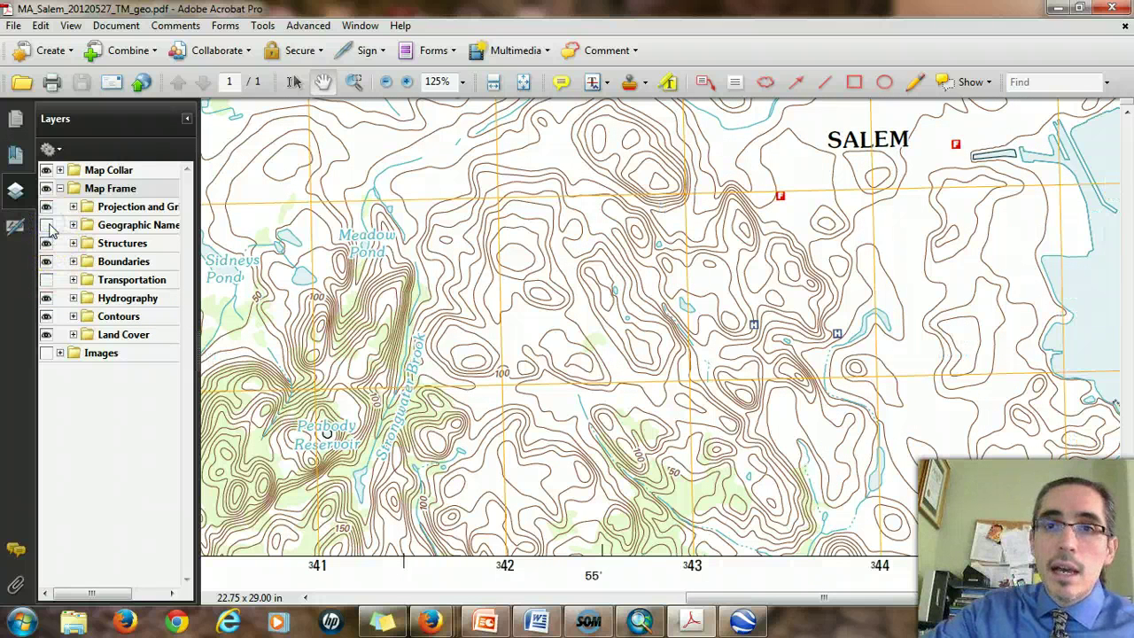
pyautogui.click(46, 225)
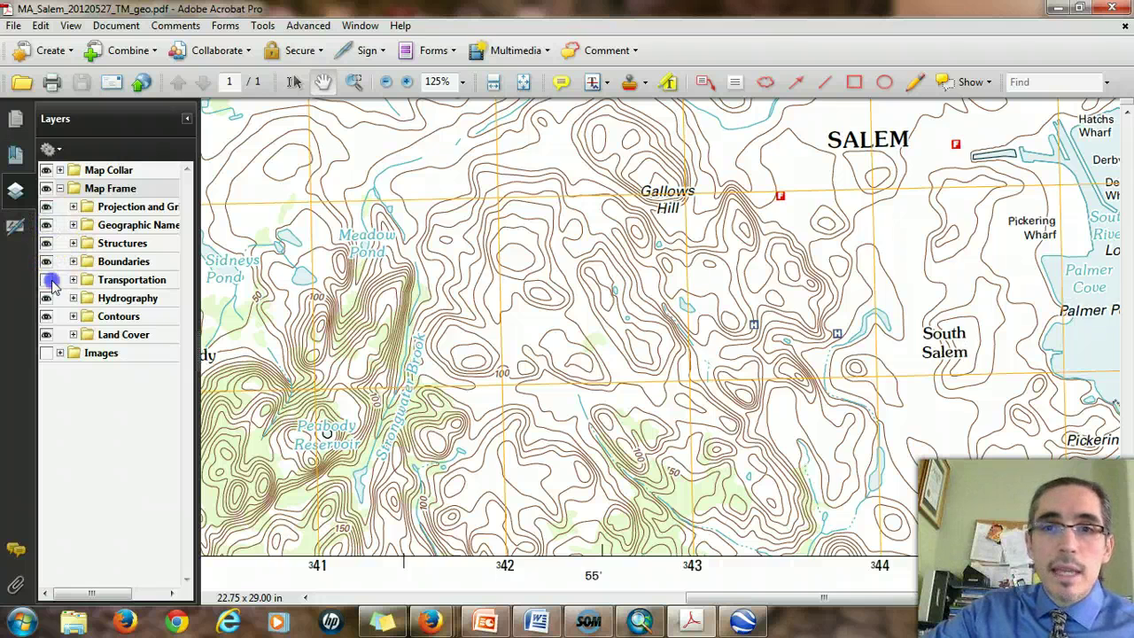
pyautogui.click(46, 279)
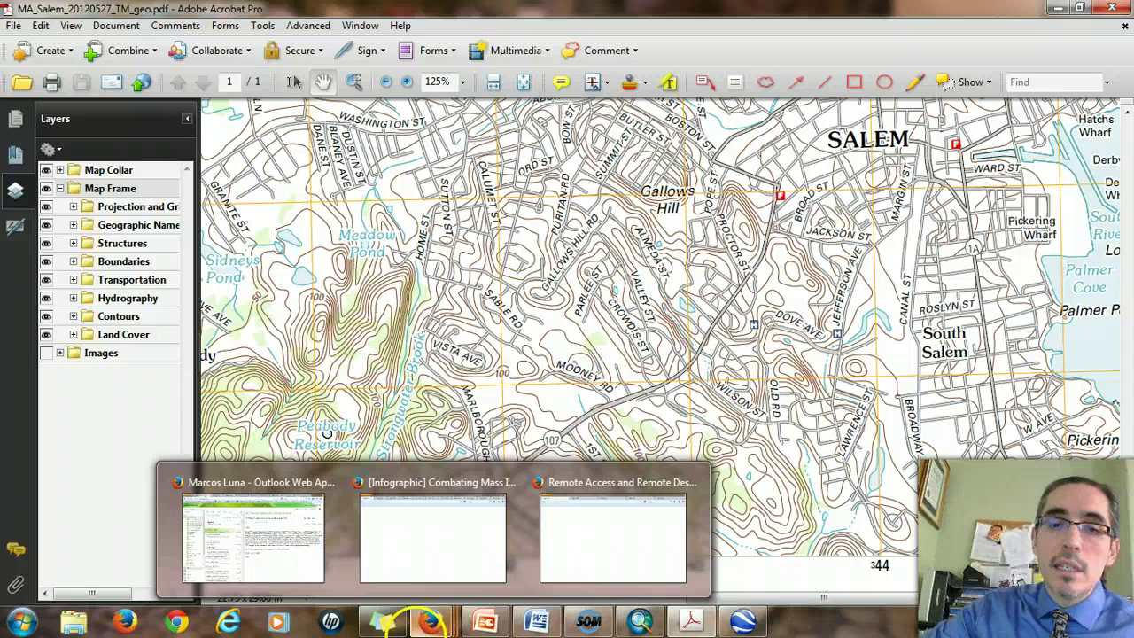
# Step: Switch to the ArcMap project showing the DEM elevation raster (877–2170)
pyautogui.click(640, 620)
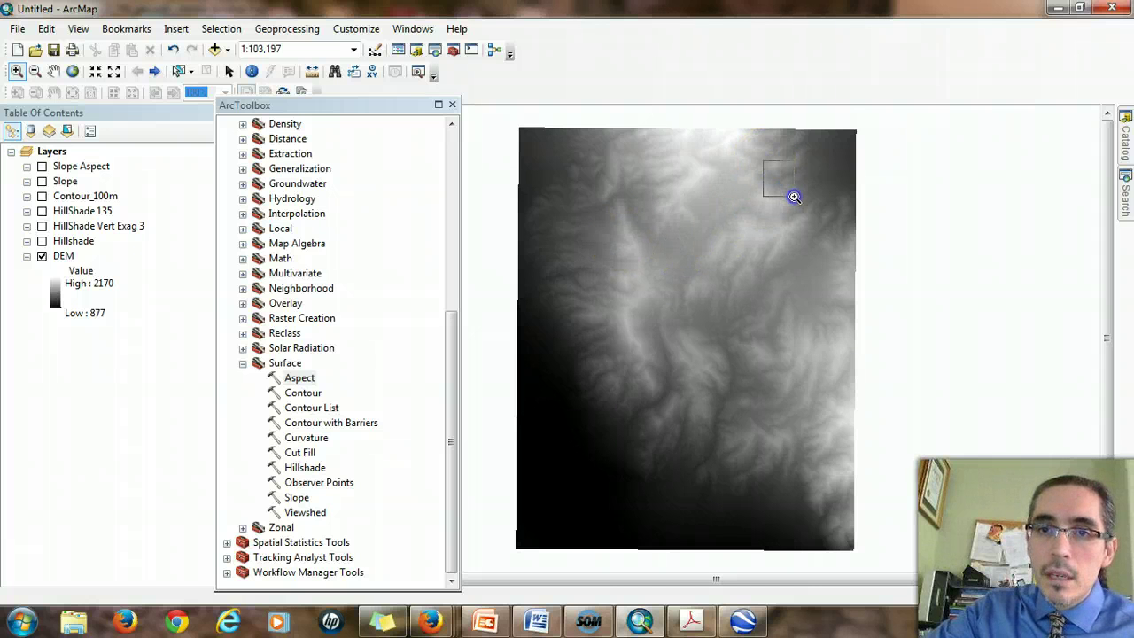
# Step: Zoom in twice to individual DEM cells and identify one cell's pixel value of 1628
pyautogui.moveTo(794, 197); pyautogui.dragTo(793, 196)
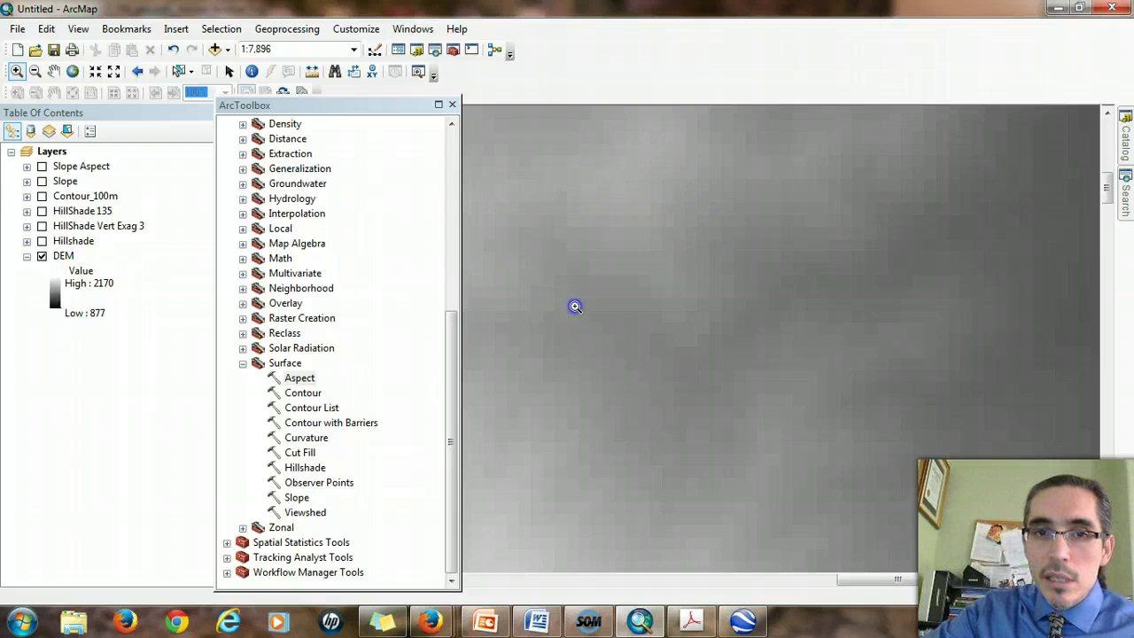
pyautogui.moveTo(575, 307); pyautogui.dragTo(611, 334)
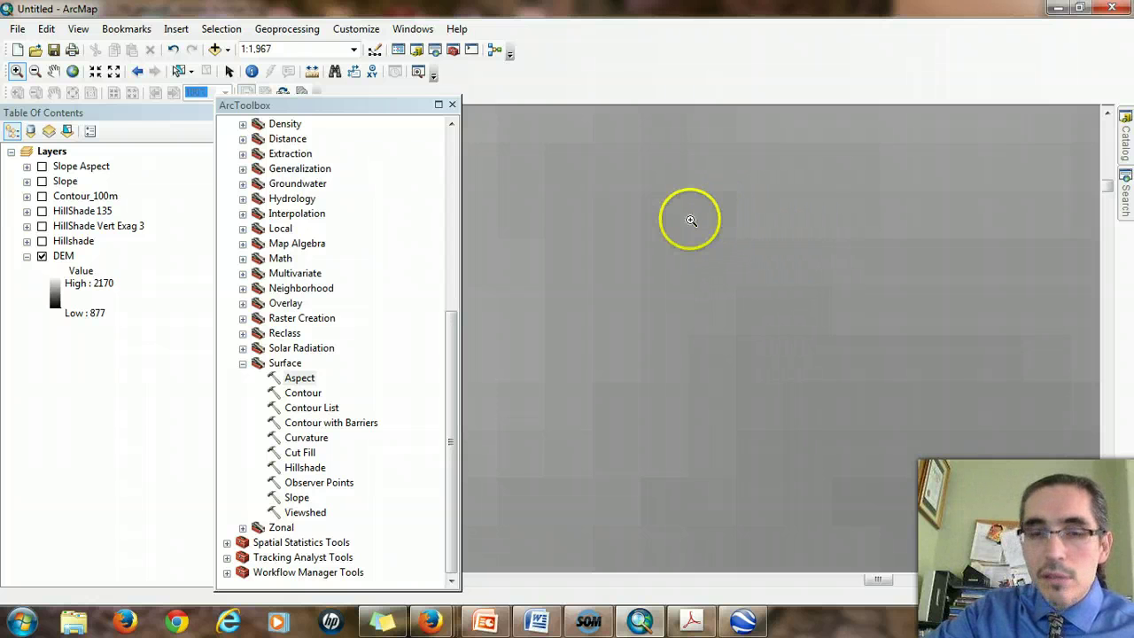
pyautogui.click(252, 71)
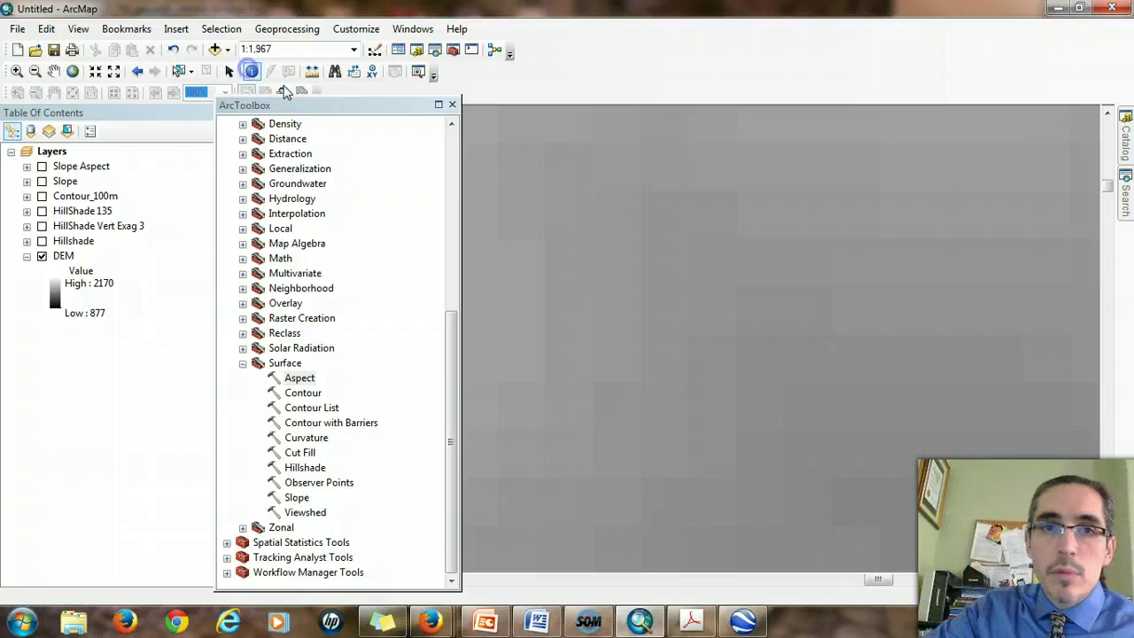
pyautogui.click(660, 213)
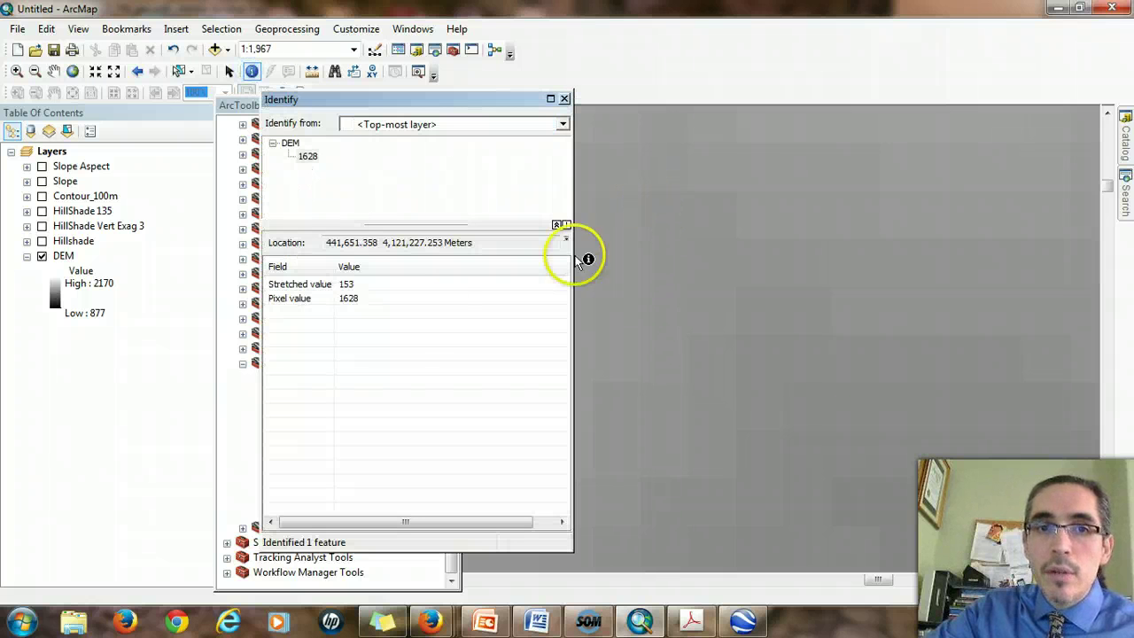
pyautogui.click(346, 286)
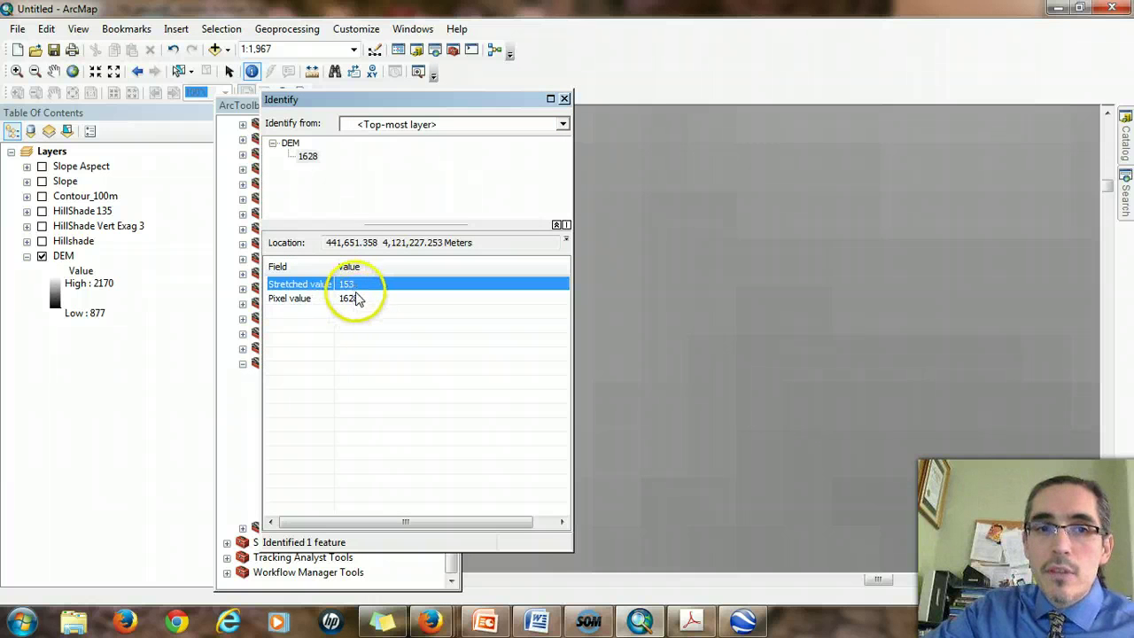
pyautogui.click(357, 300)
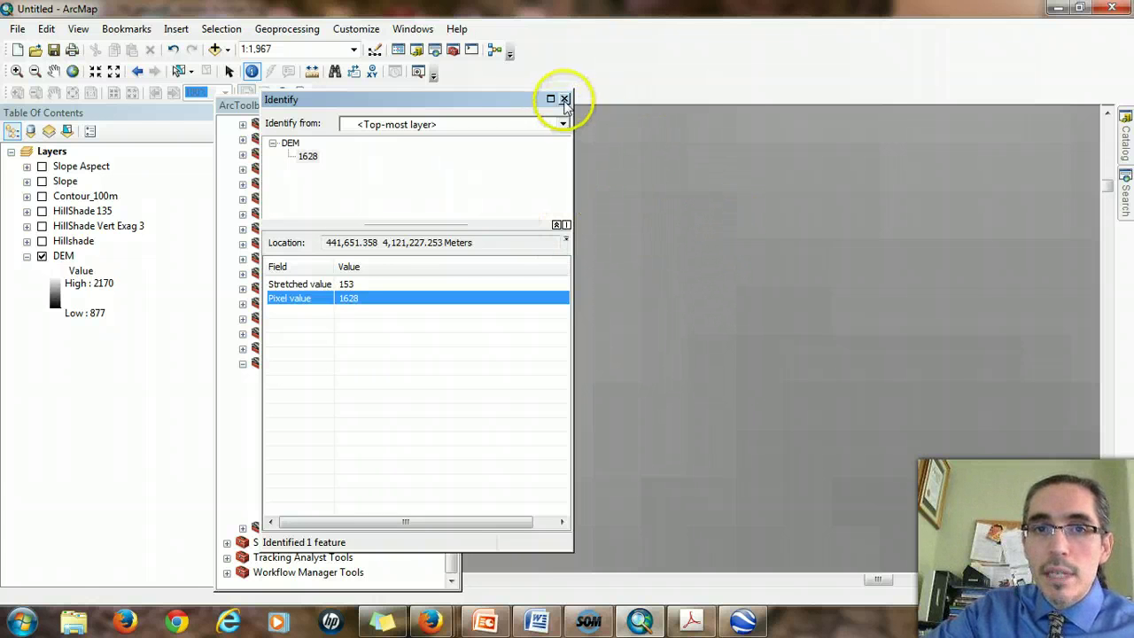
pyautogui.click(564, 98)
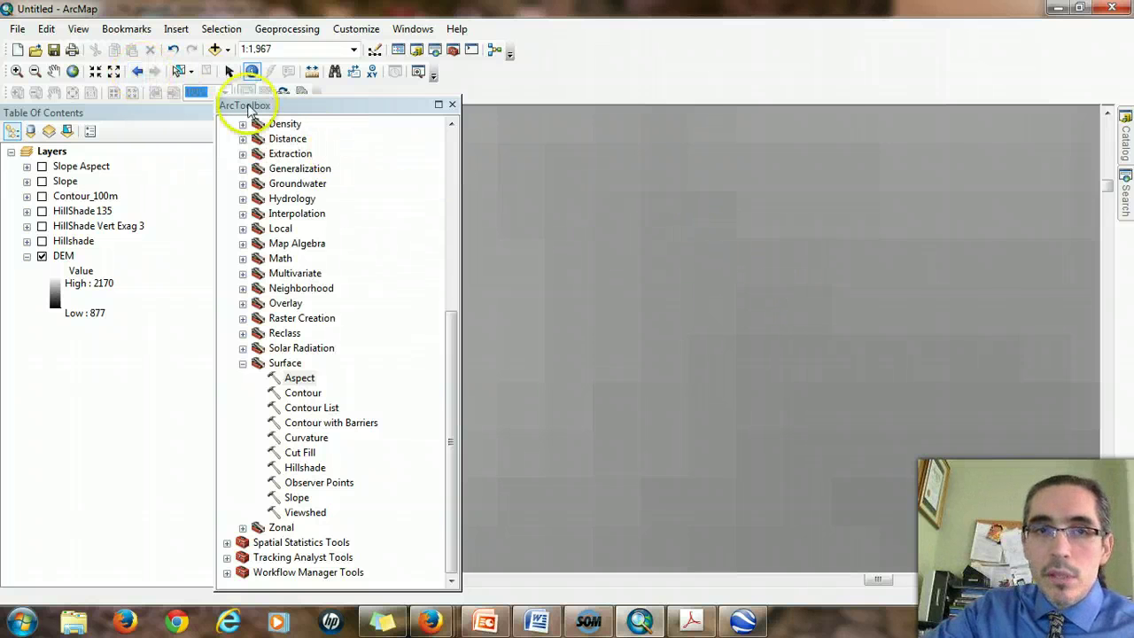
# Step: Step back two previous extents to the full DEM view with its 877–2170 legend
pyautogui.click(137, 71)
pyautogui.click(137, 76)
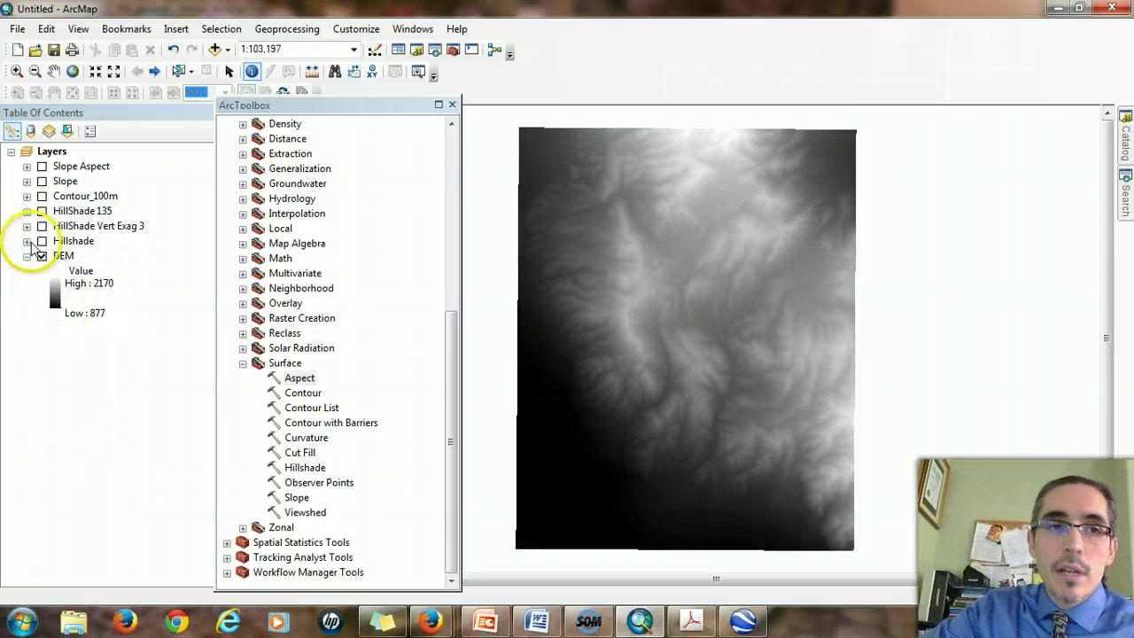
# Step: Expand HillShade Vert Exag 3 to show its 0–254 legend and toggle its layer checkbox
pyautogui.click(28, 241)
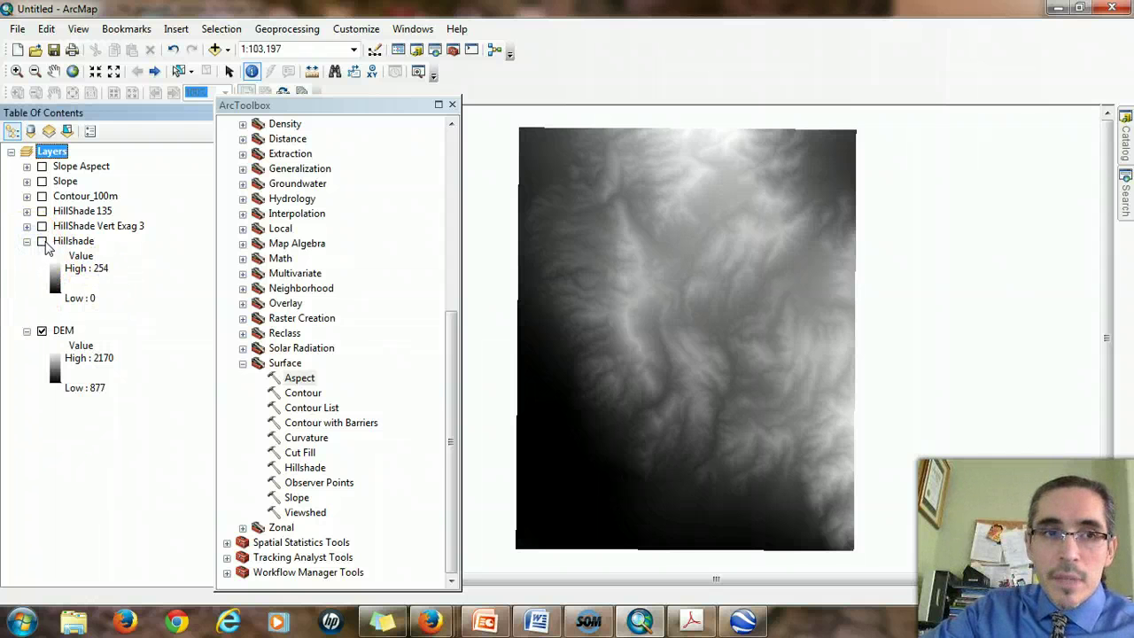
pyautogui.click(41, 241)
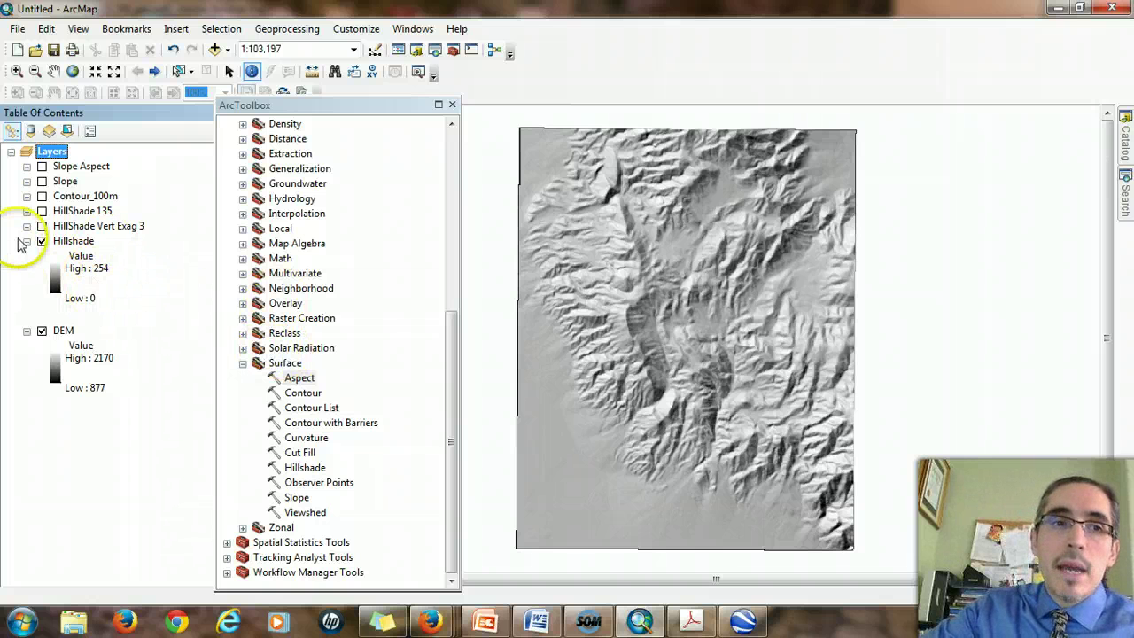
# Step: Turn on the HillShade Vert Exag 3 layer and expand the HillShade 135 legend
pyautogui.click(26, 226)
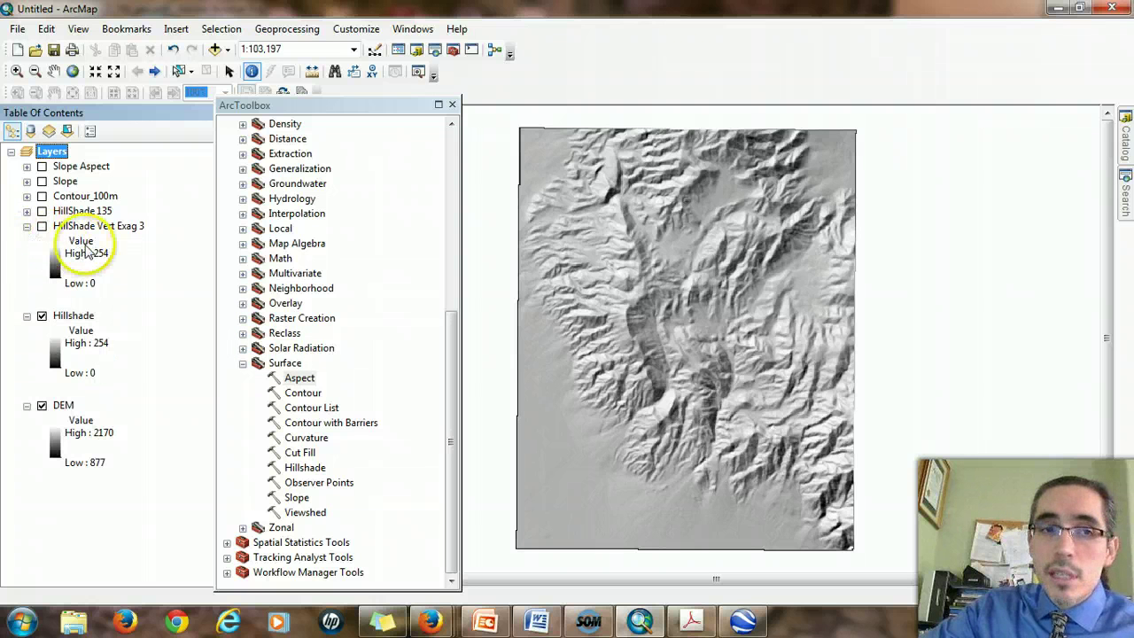
pyautogui.click(43, 227)
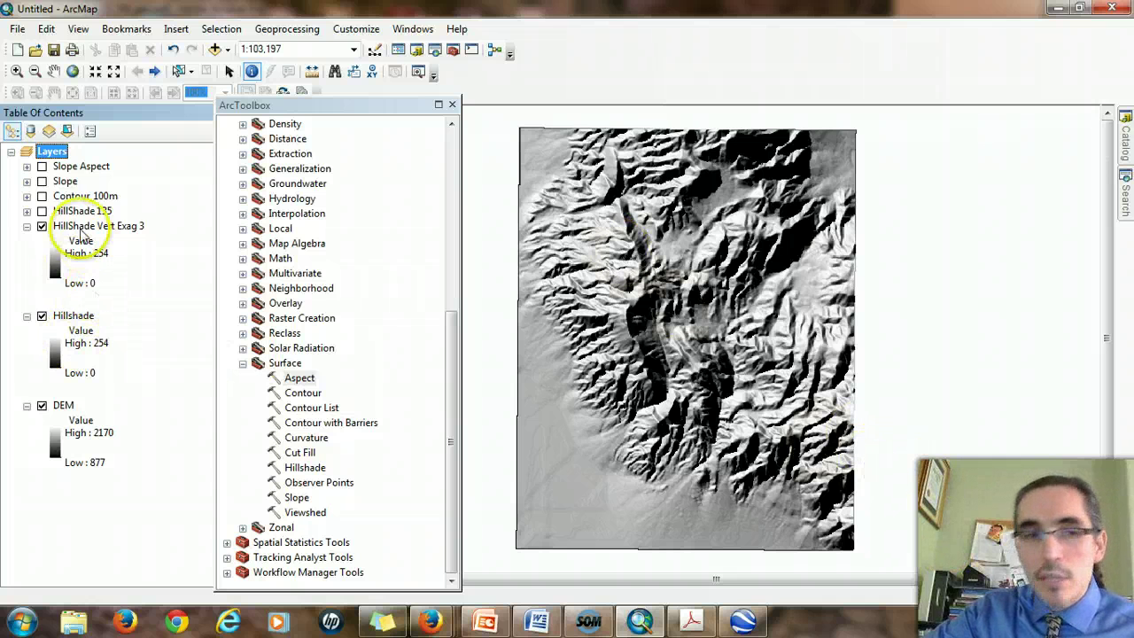
pyautogui.click(26, 211)
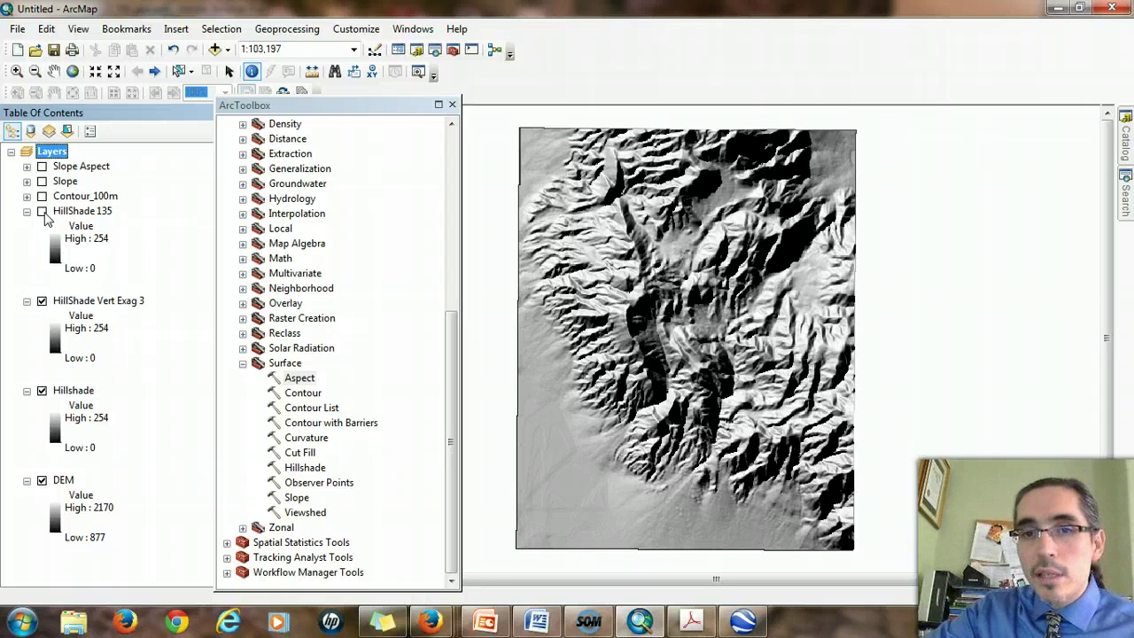
pyautogui.click(43, 213)
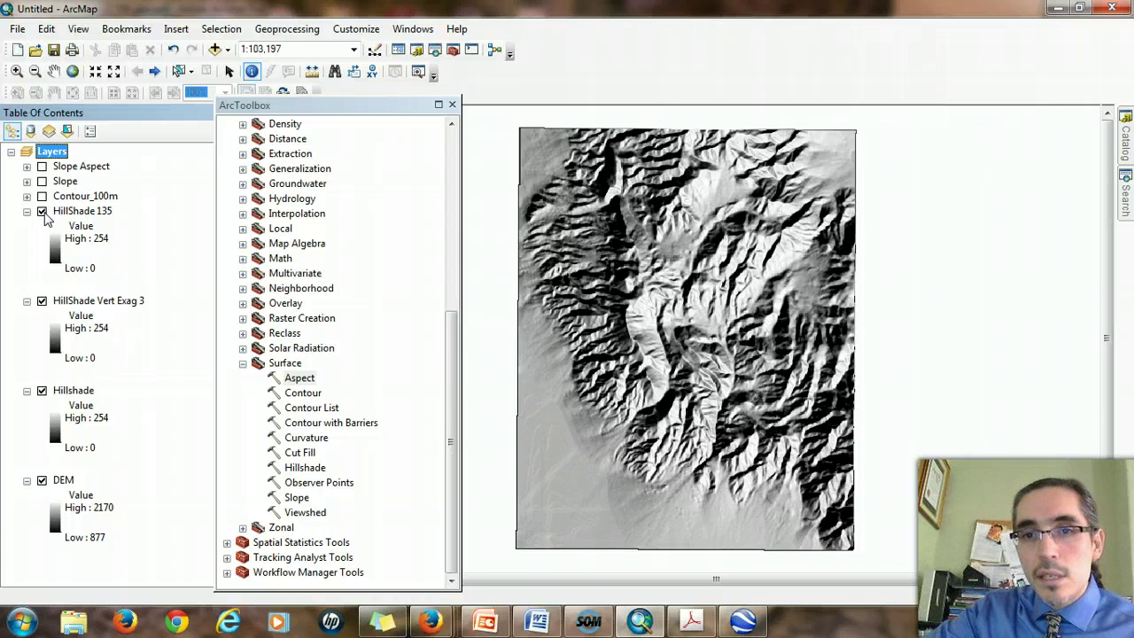
pyautogui.click(43, 213)
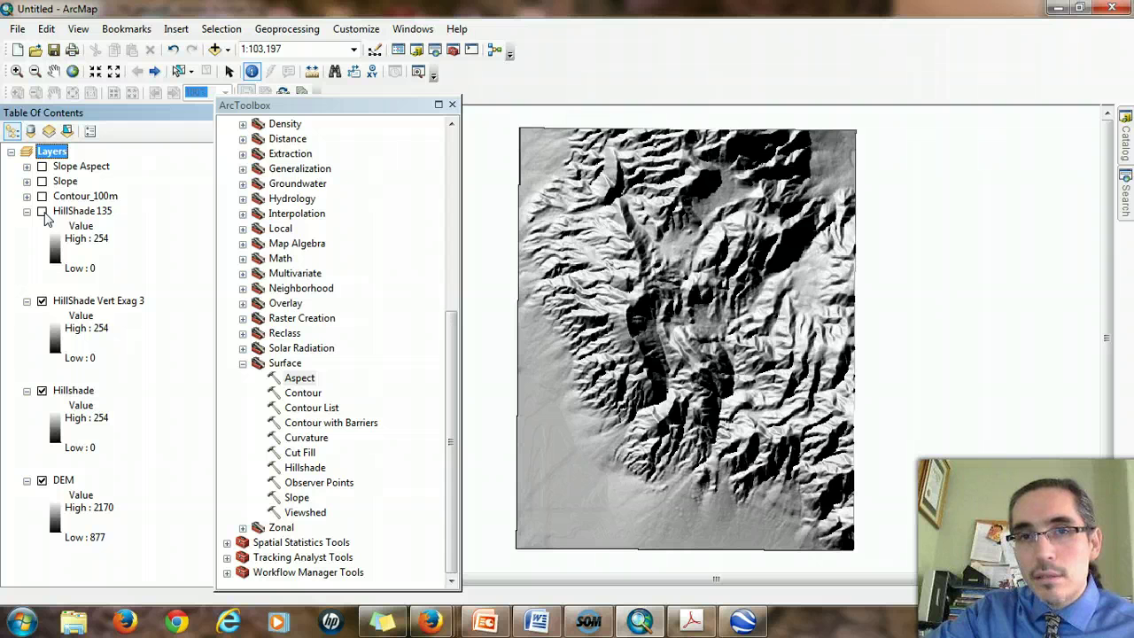
pyautogui.click(42, 212)
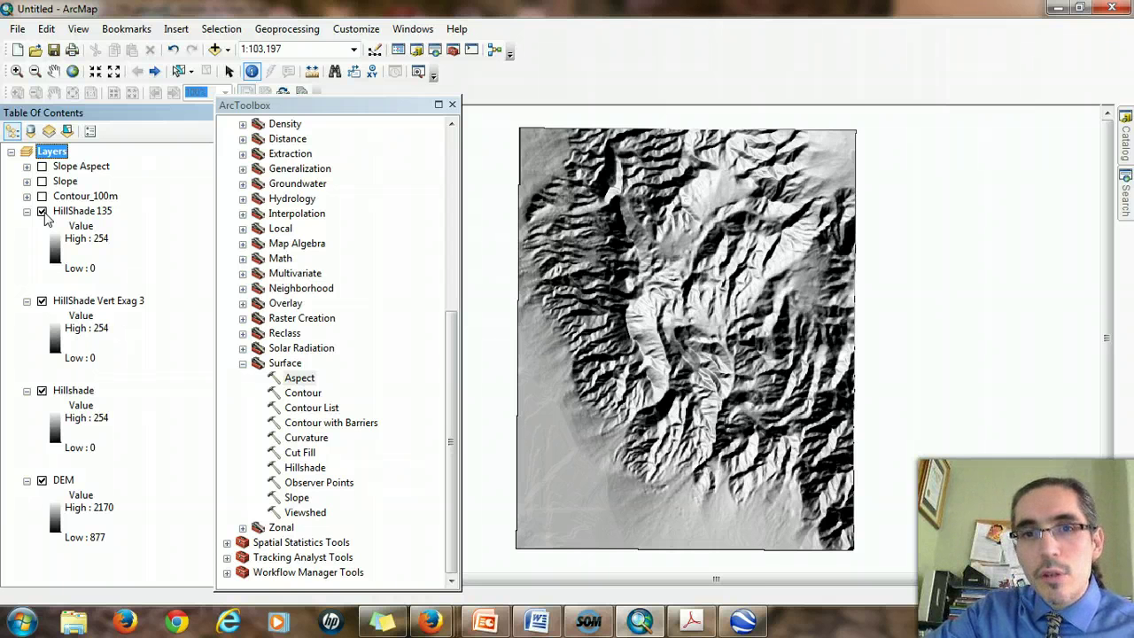
pyautogui.click(43, 213)
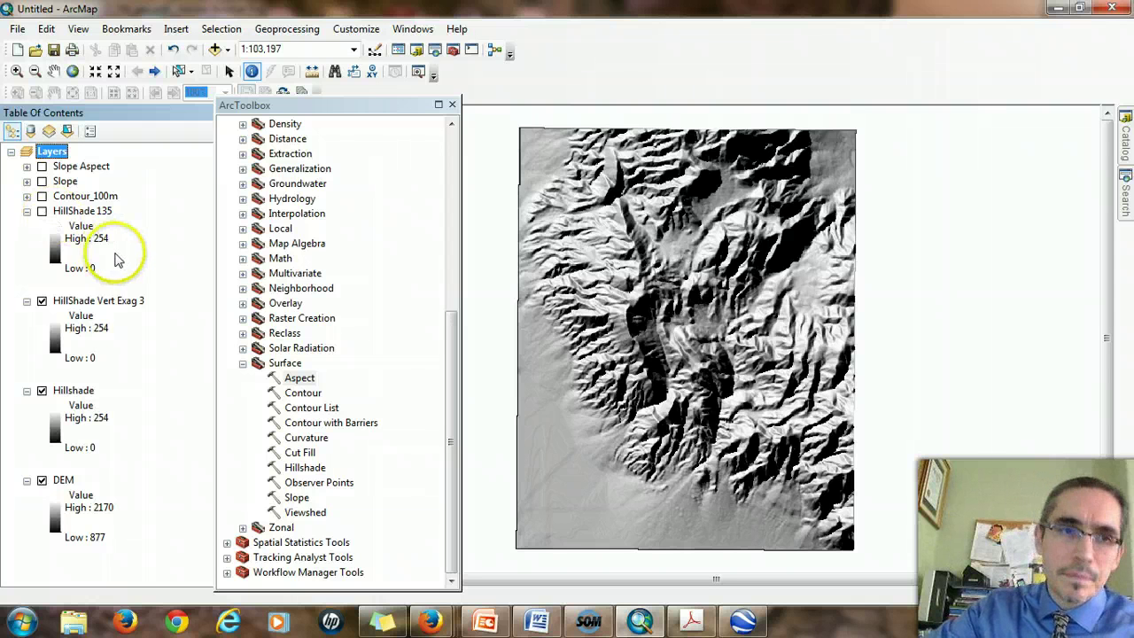
# Step: Display the Contour_100m lines, zoom into the central valley, then return to full extent
pyautogui.click(27, 196)
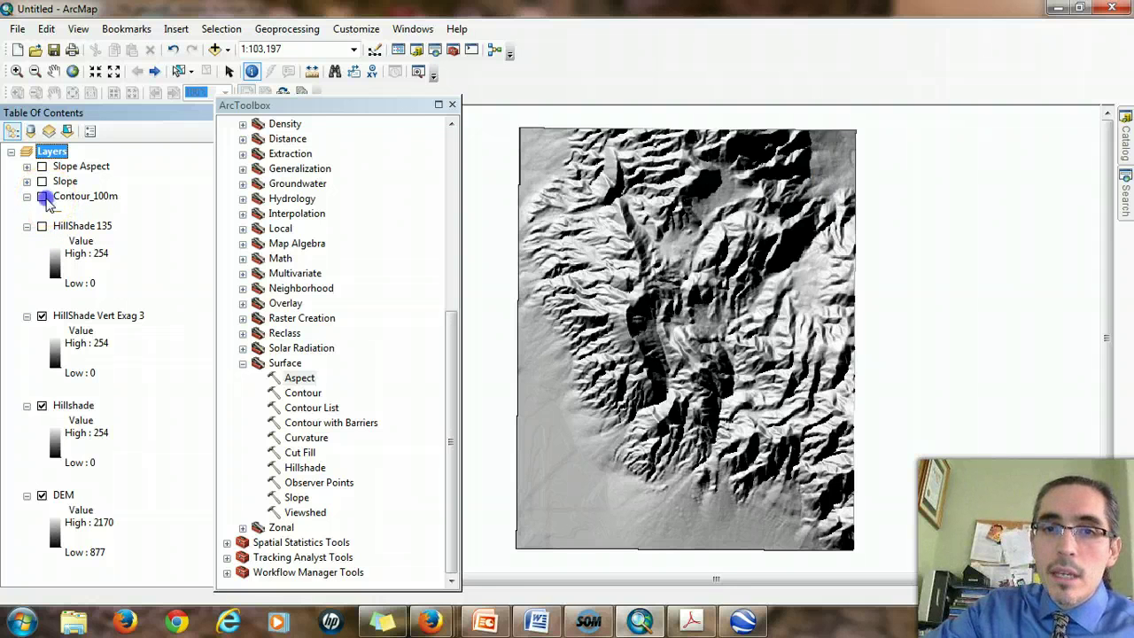
pyautogui.click(43, 196)
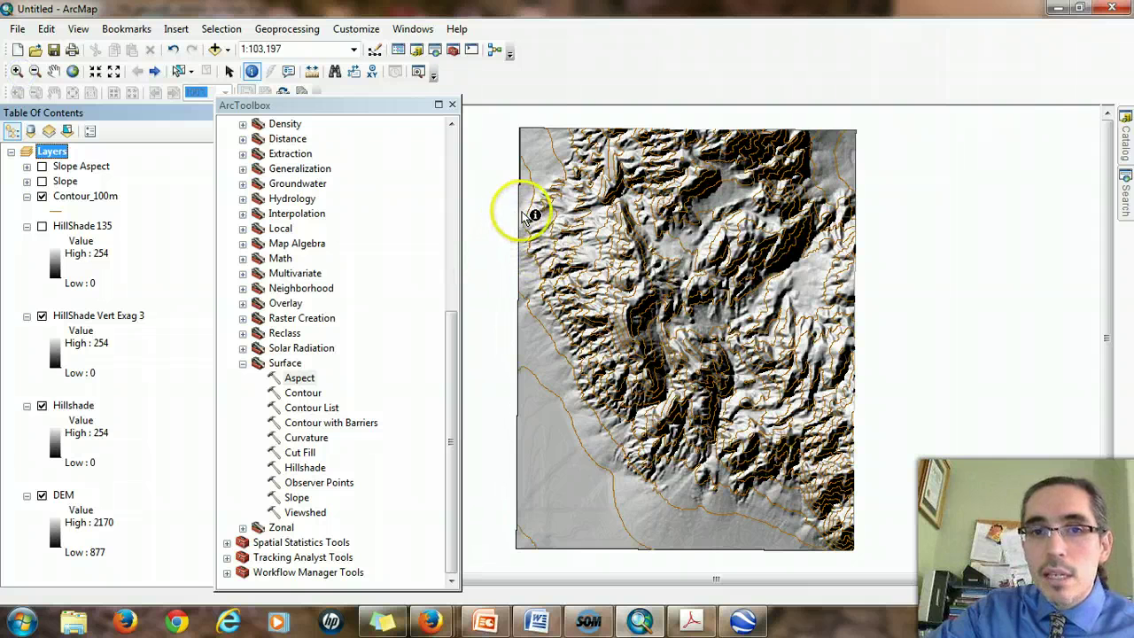
pyautogui.click(16, 71)
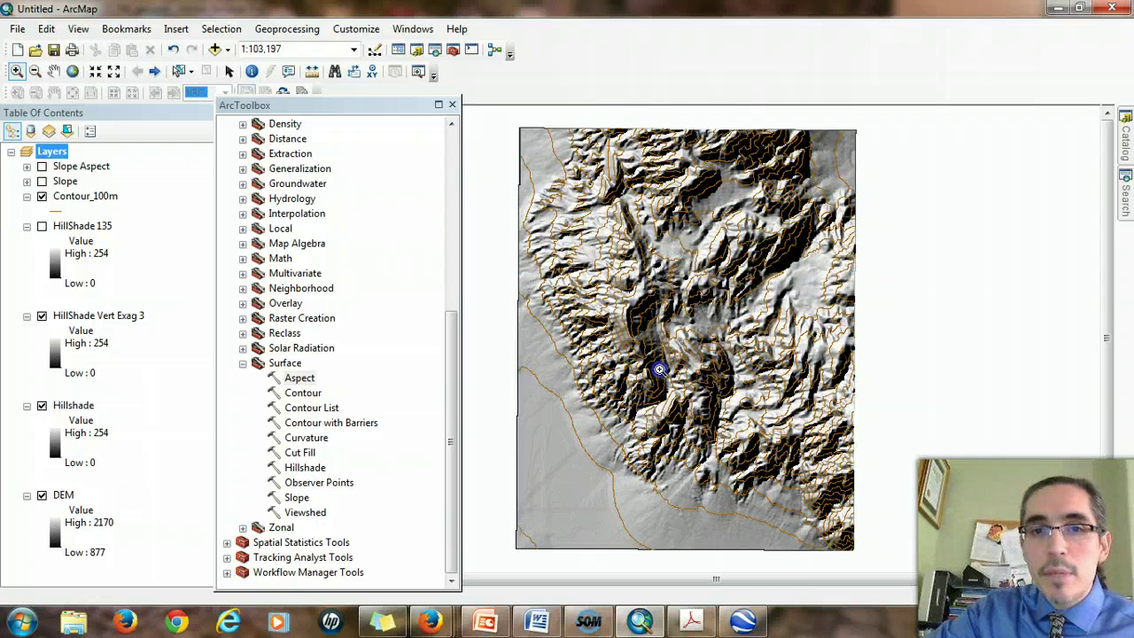
pyautogui.click(678, 385)
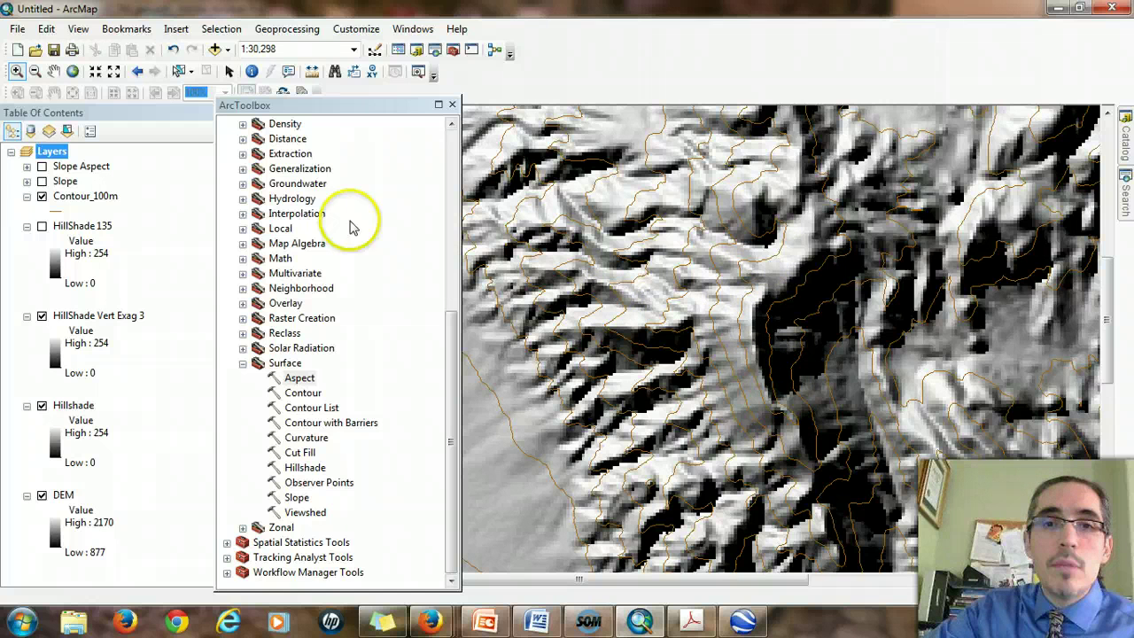
pyautogui.click(138, 71)
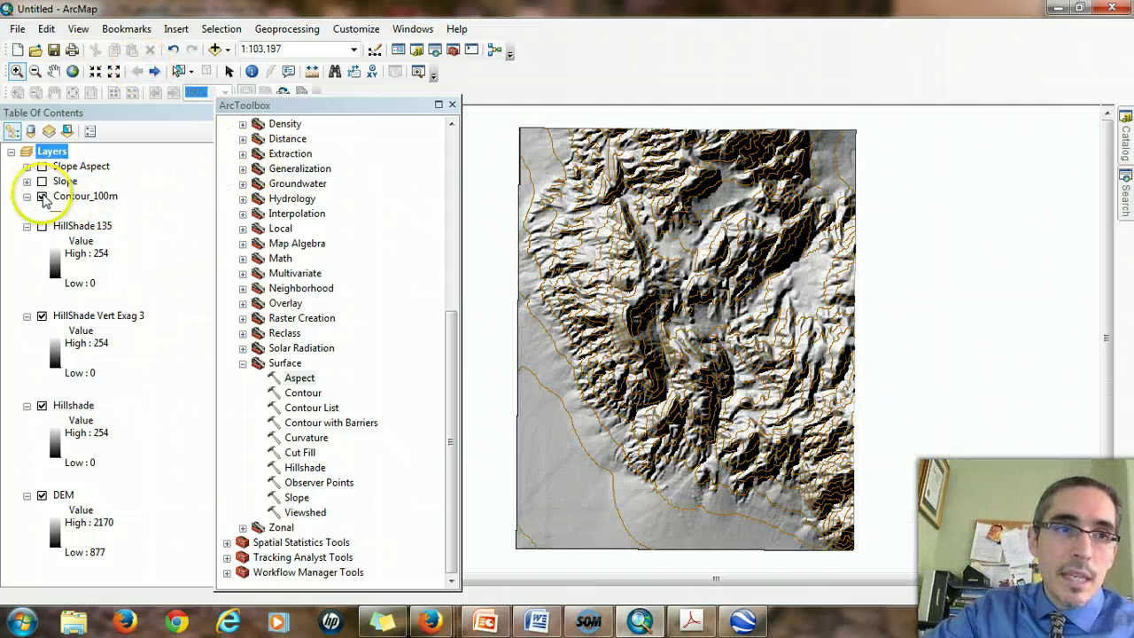
# Step: Hide Contour_100m and display the expanded percent Slope layer (0–155.9)
pyautogui.click(42, 196)
pyautogui.click(27, 181)
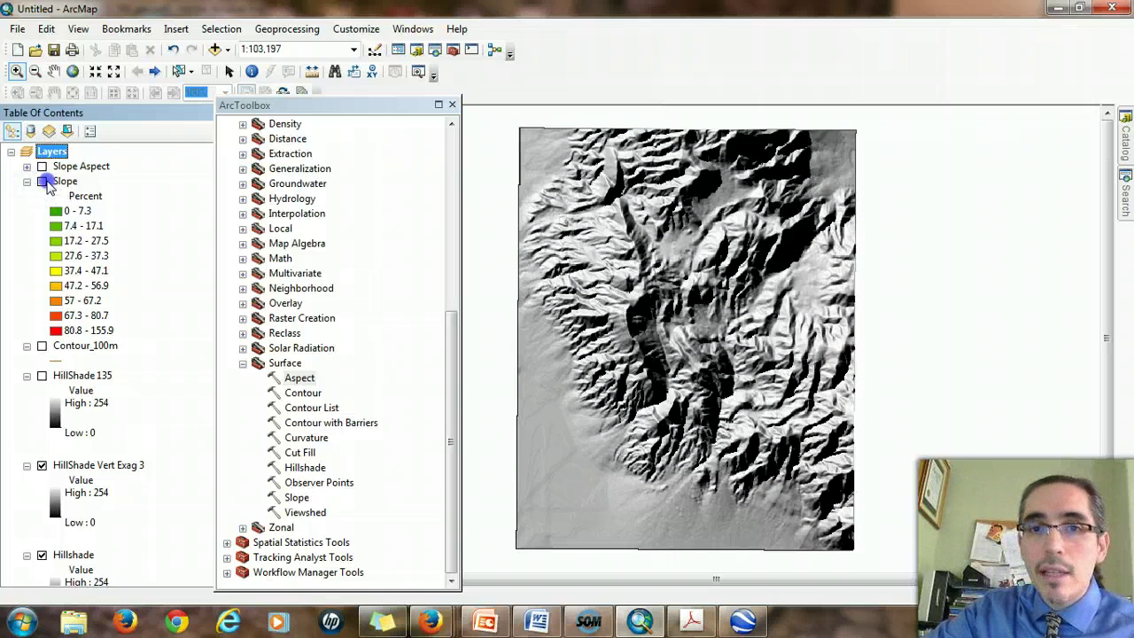
pyautogui.click(42, 180)
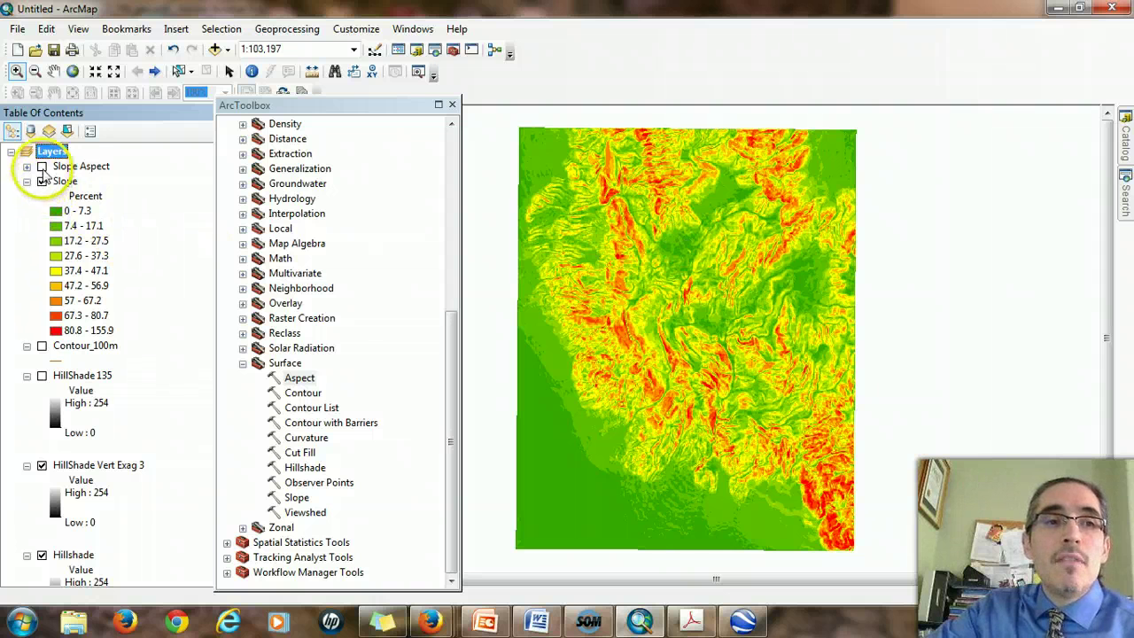
# Step: Display the Slope Aspect layer and expand its Flat-to-North direction legend
pyautogui.click(42, 167)
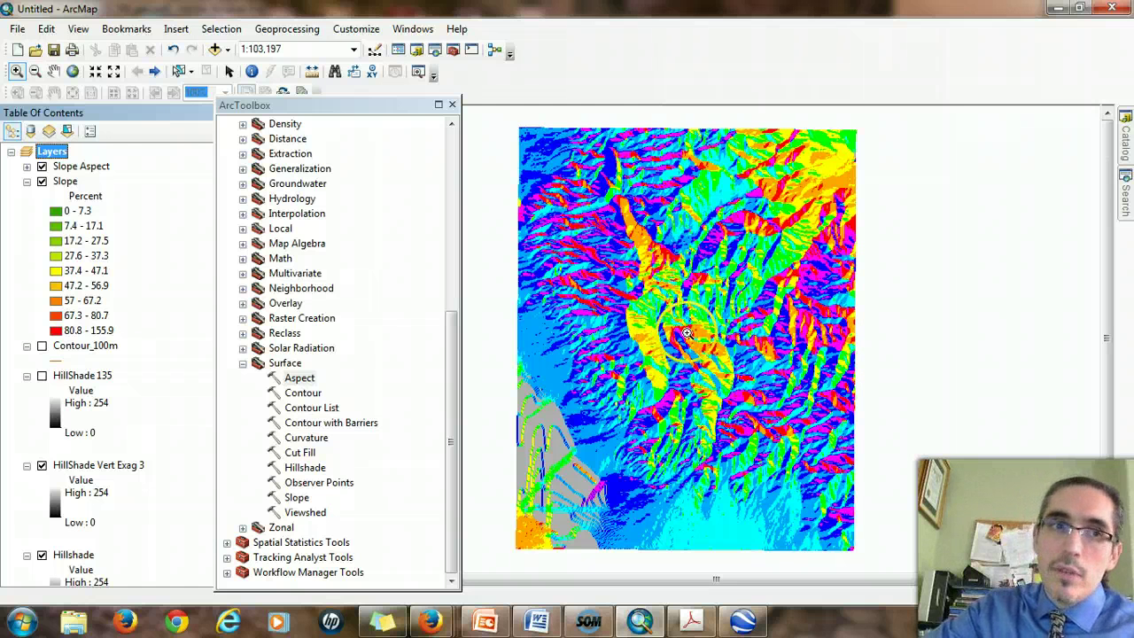
pyautogui.click(28, 167)
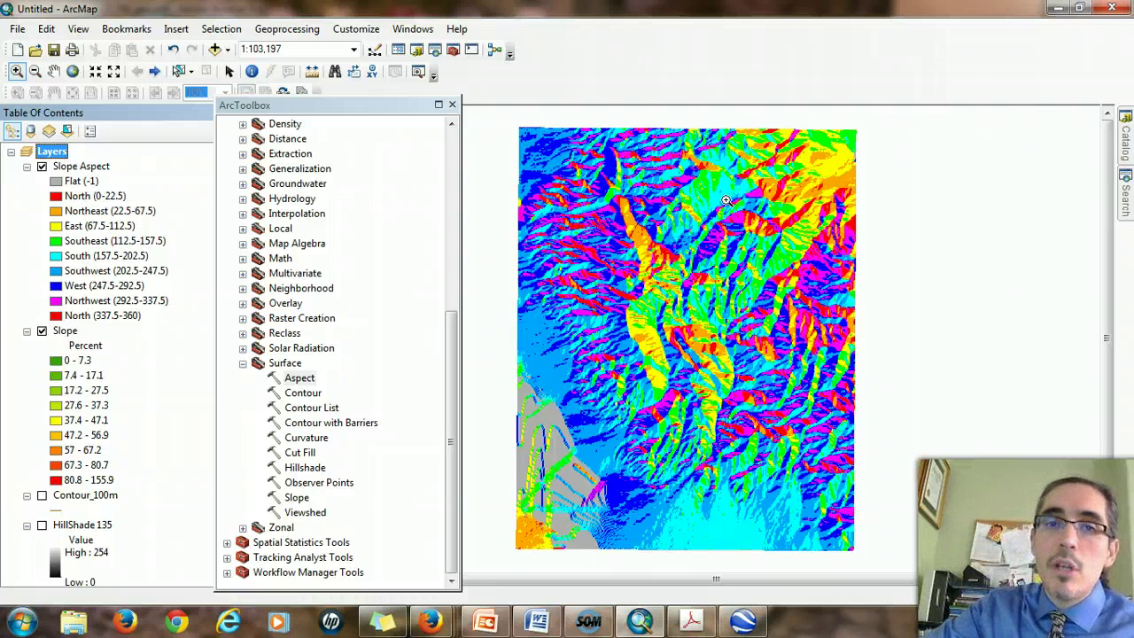
# Step: Bring up Google Earth showing the Salem neighbourhood by the Marblehead Rail Trail and waterfront
pyautogui.click(710, 272)
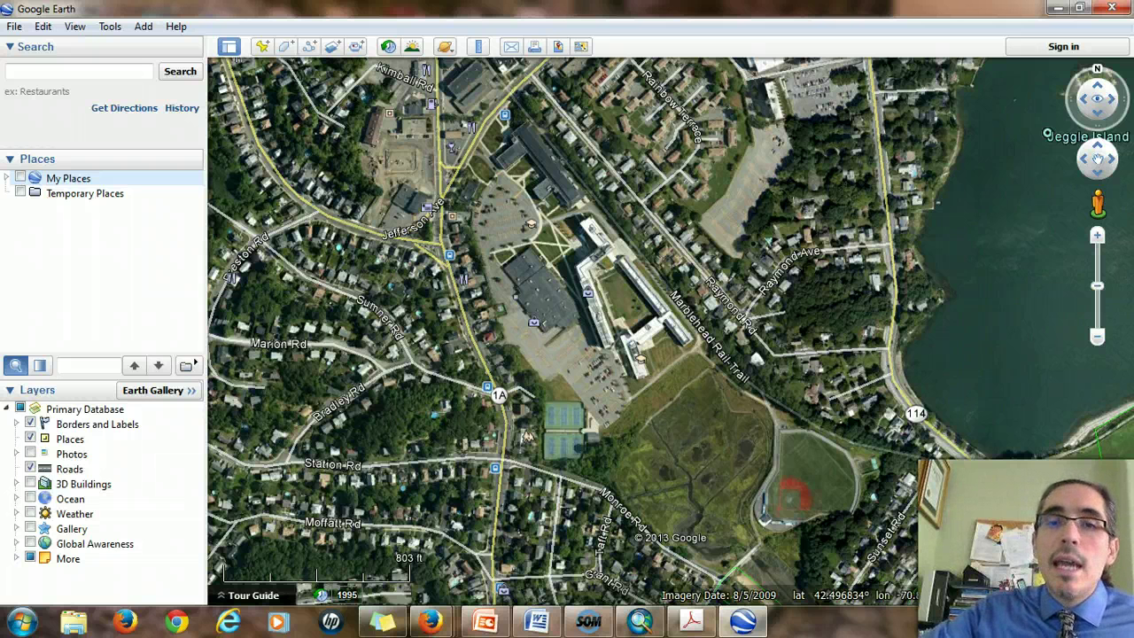
# Step: Zoom into the school campus, tilt into 3D and rotate toward the harbour shoreline
pyautogui.click(706, 484)
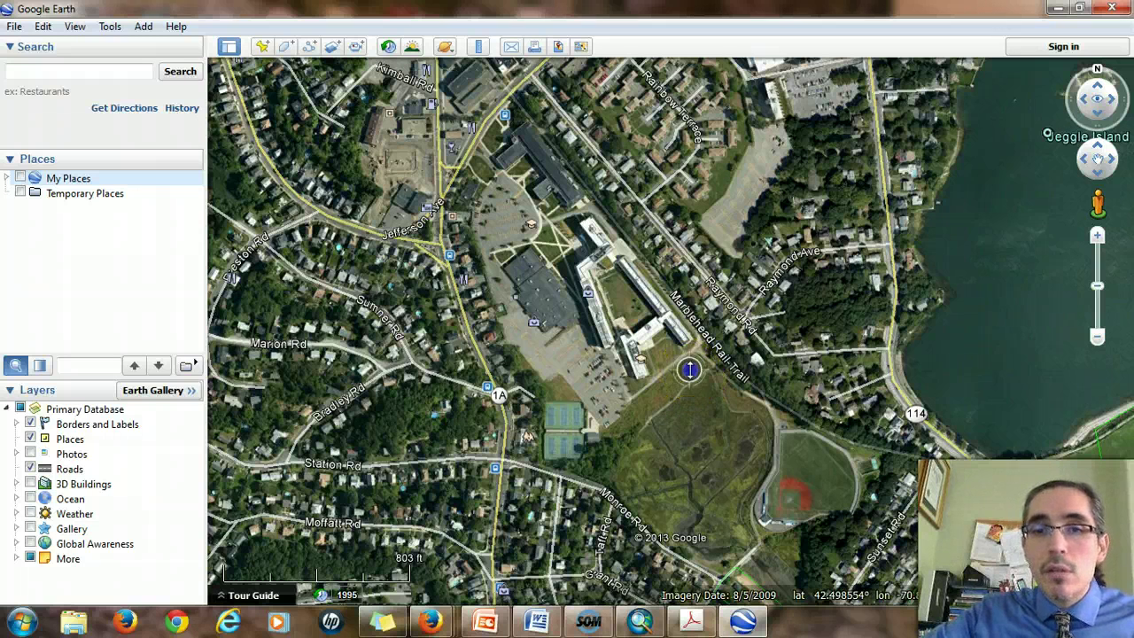
pyautogui.doubleClick(689, 370)
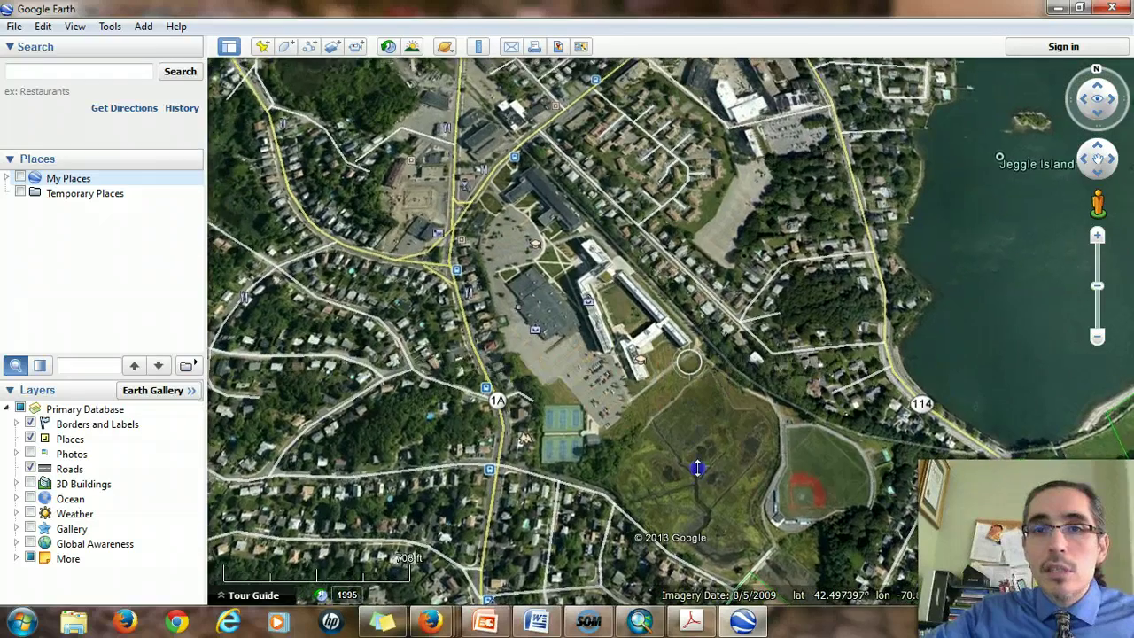
pyautogui.moveTo(697, 469)
pyautogui.mouseDown()
pyautogui.moveTo(687, 618)
pyautogui.moveTo(569, 631)
pyautogui.moveTo(828, 568)
pyautogui.moveTo(837, 623)
pyautogui.mouseUp()
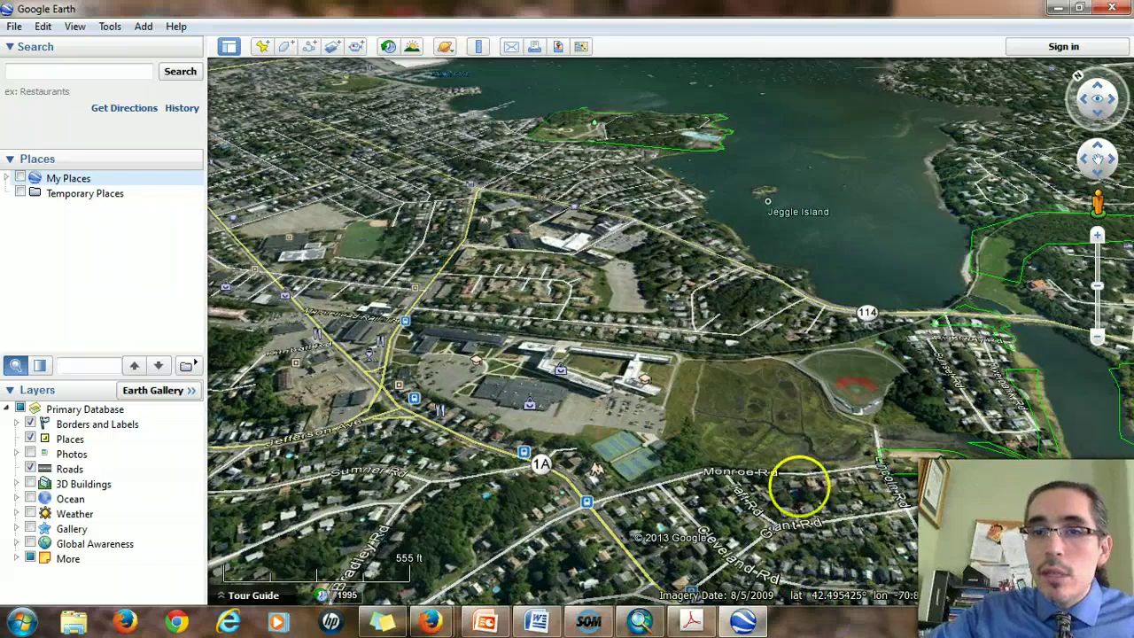
pyautogui.doubleClick(719, 377)
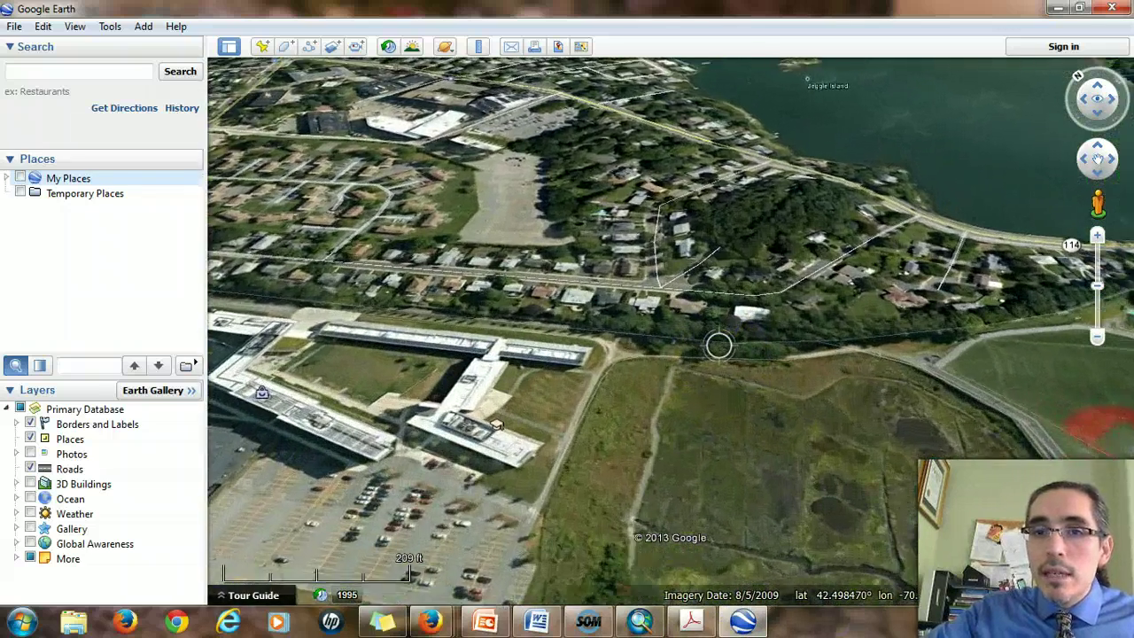
pyautogui.moveTo(749, 360); pyautogui.dragTo(755, 393)
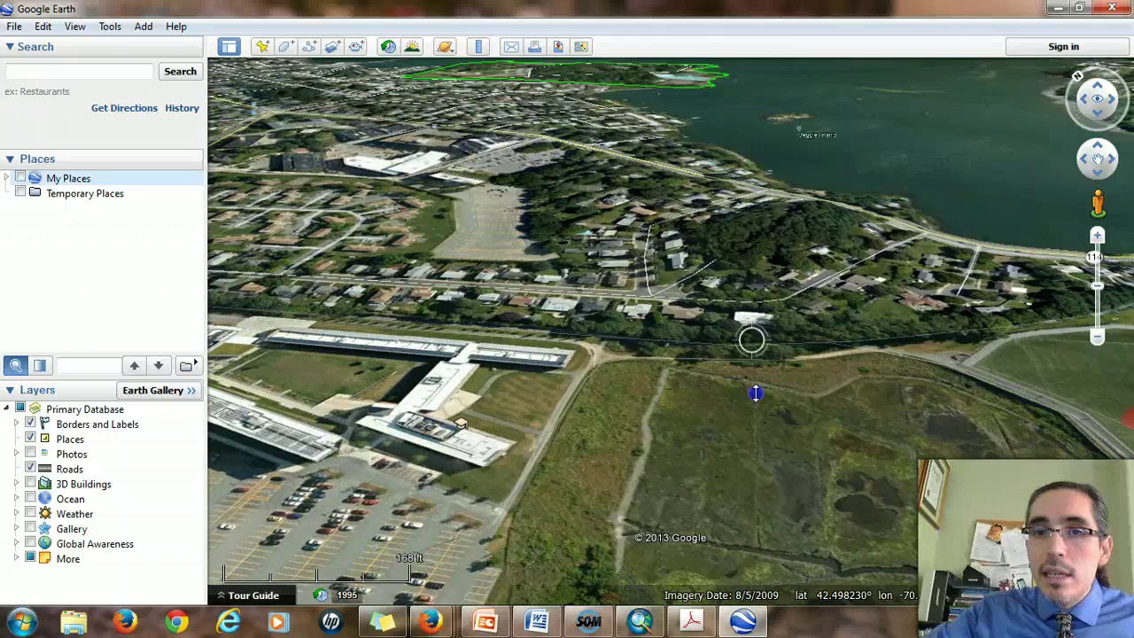
pyautogui.moveTo(843, 255)
pyautogui.mouseDown()
pyautogui.moveTo(891, 245)
pyautogui.moveTo(936, 273)
pyautogui.moveTo(980, 260)
pyautogui.moveTo(981, 288)
pyautogui.mouseUp()
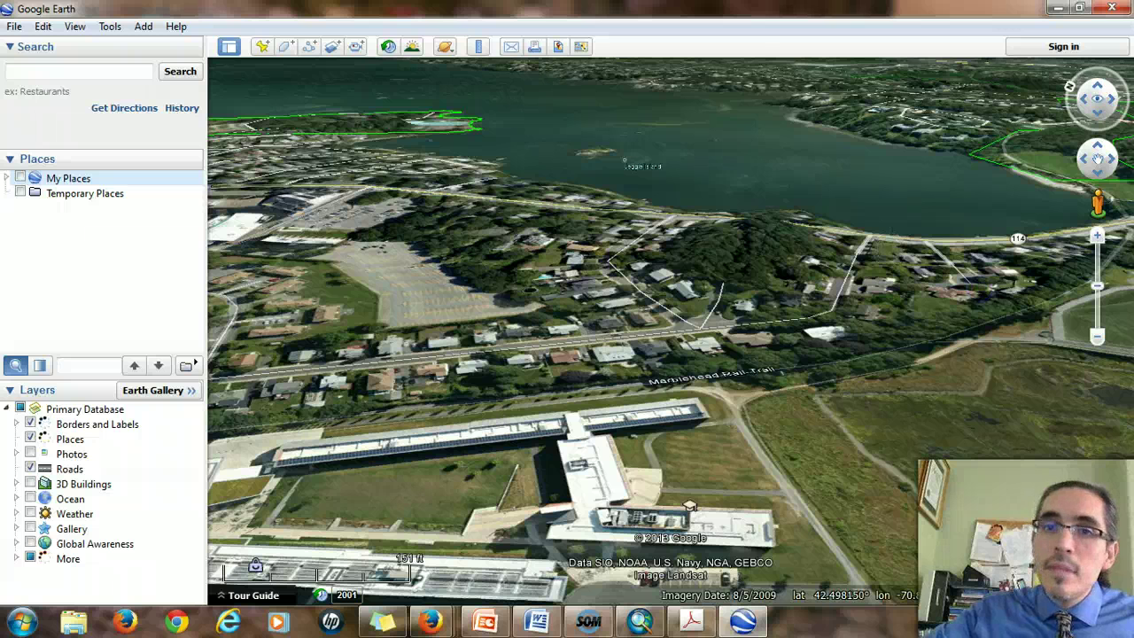
pyautogui.click(959, 281)
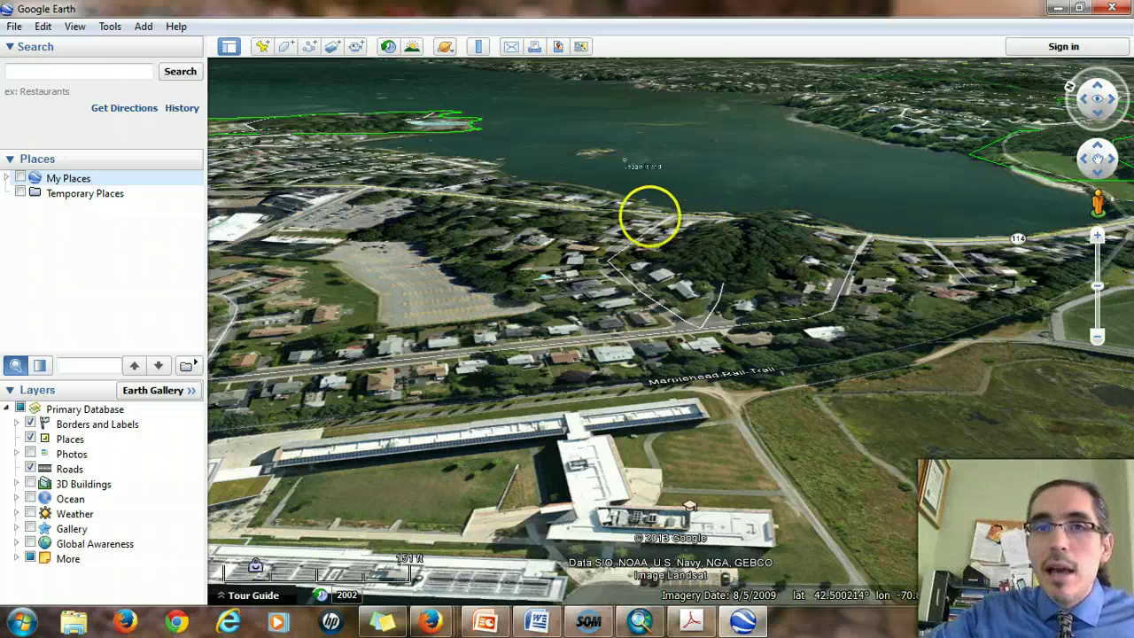
# Step: Raise the 3D View elevation exaggeration in Tools > Options from 1 to 3
pyautogui.click(111, 29)
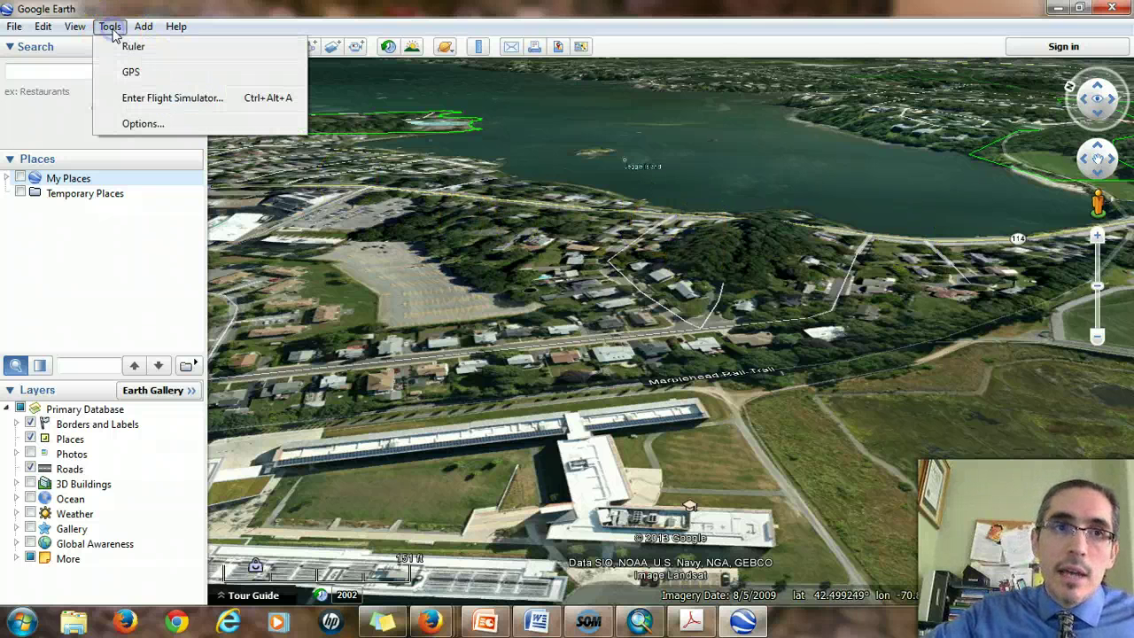
pyautogui.click(157, 124)
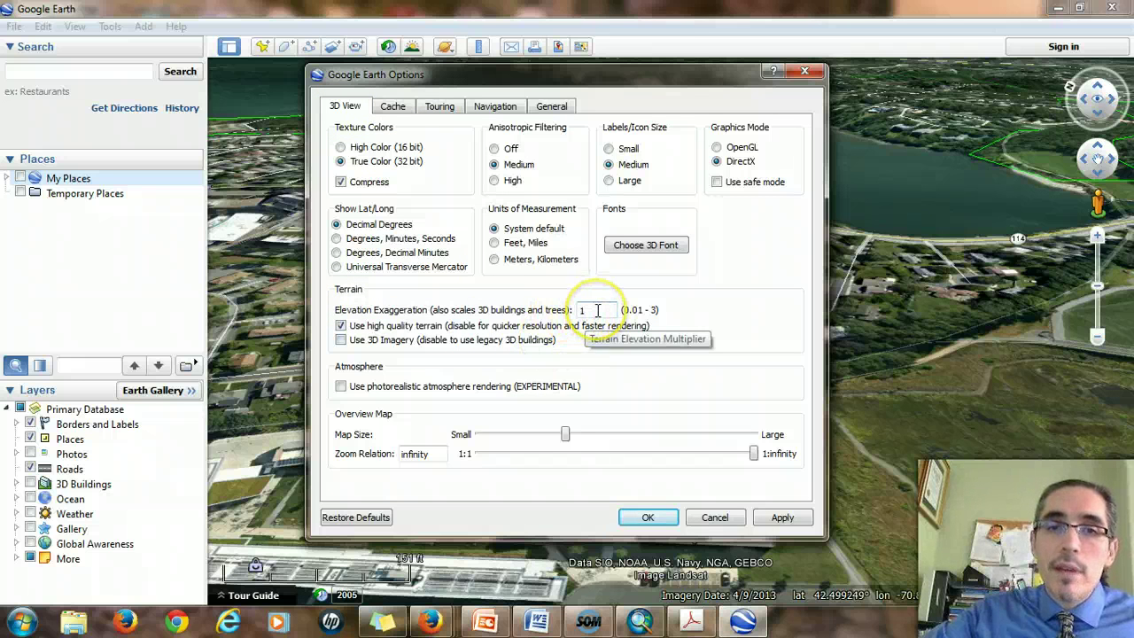
pyautogui.doubleClick(598, 310)
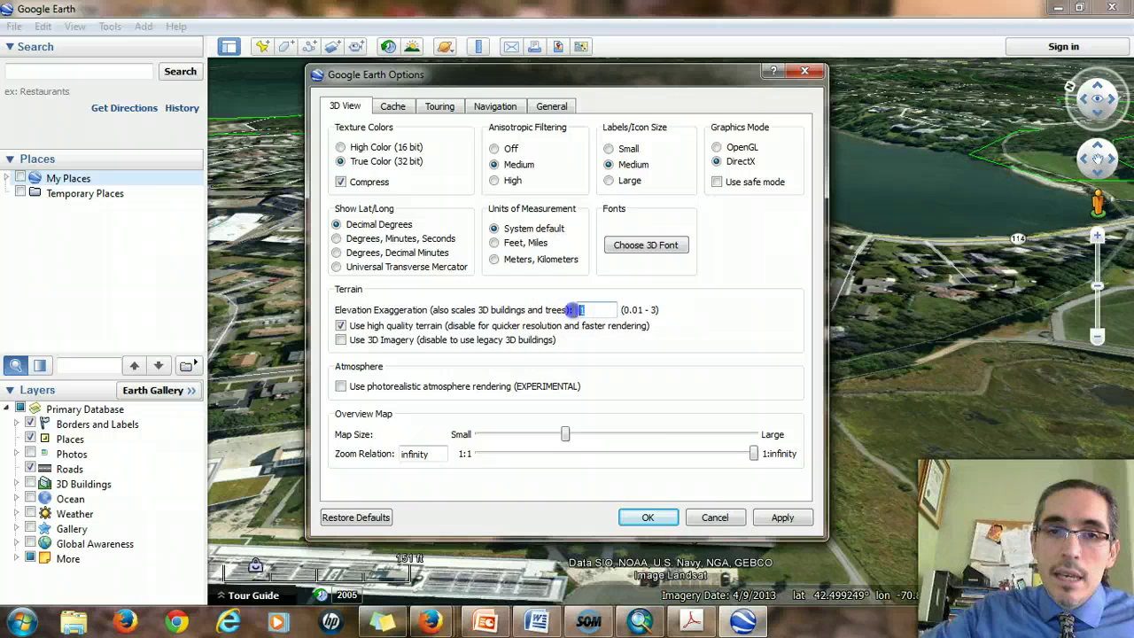
pyautogui.write('3')
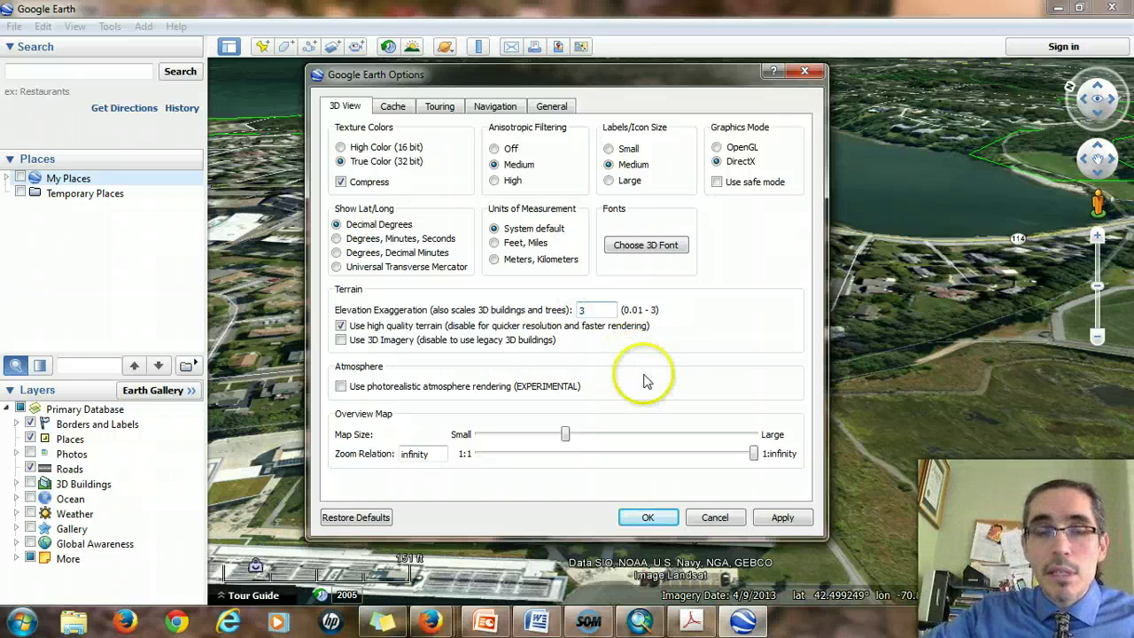
pyautogui.click(644, 518)
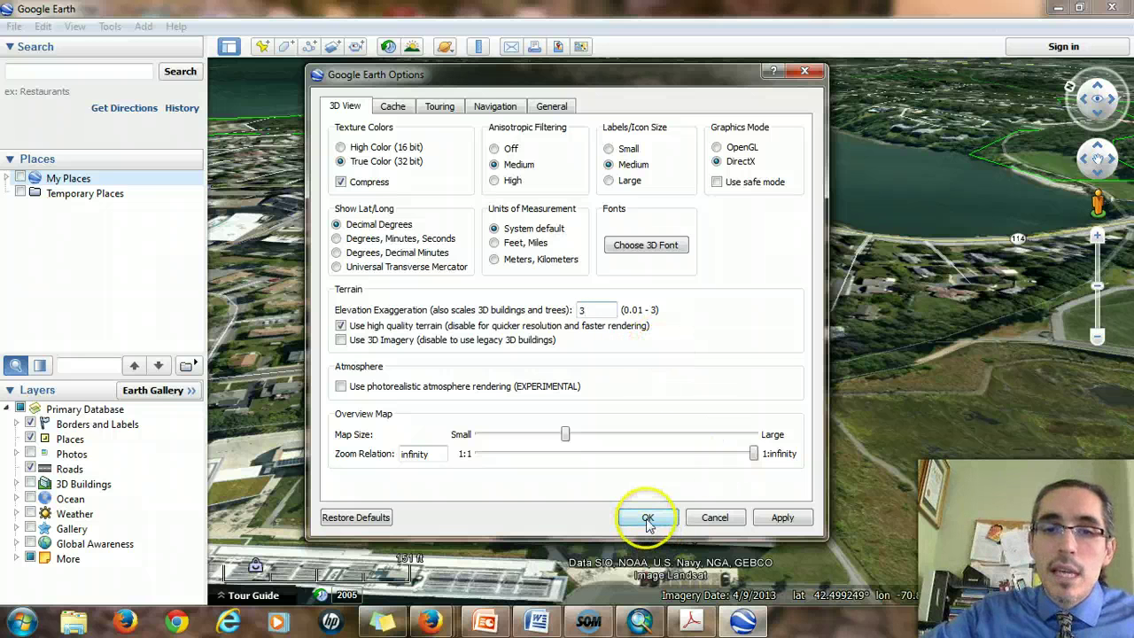
# Step: Apply the tripled exaggeration and fly low over the marsh toward the steep hill and lake
pyautogui.click(648, 519)
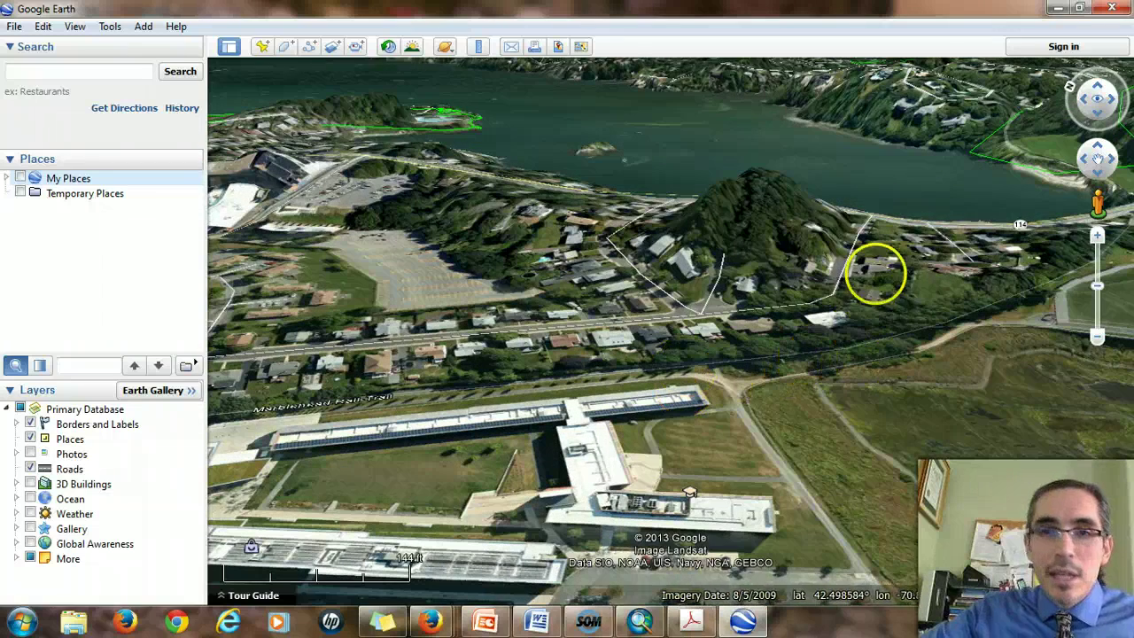
pyautogui.moveTo(878, 173)
pyautogui.mouseDown()
pyautogui.moveTo(881, 207)
pyautogui.moveTo(880, 182)
pyautogui.mouseUp()
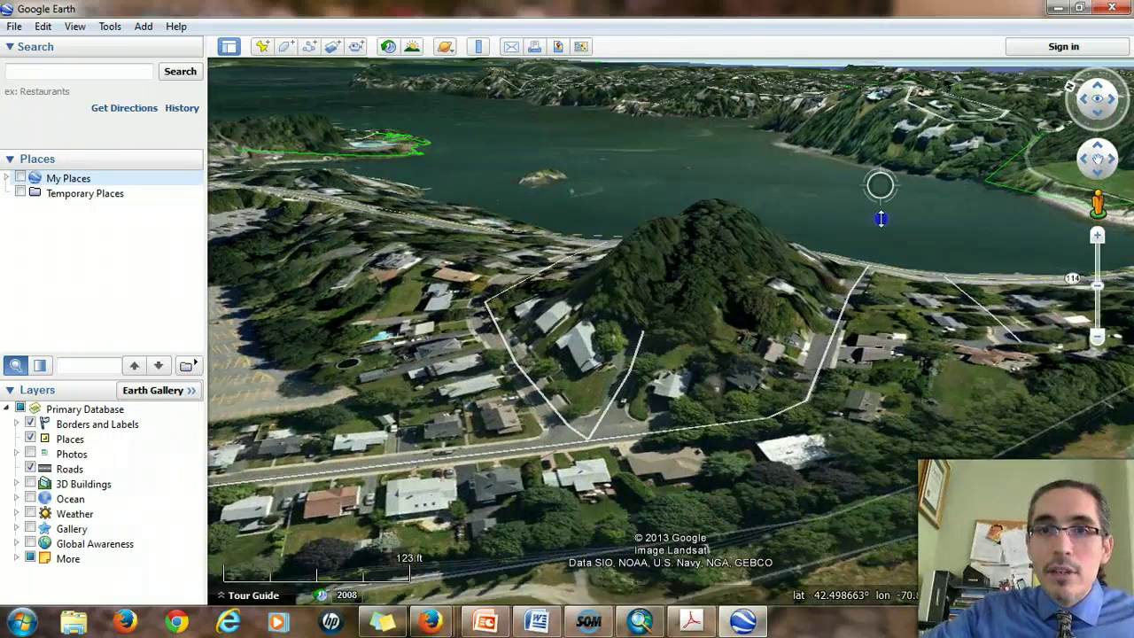
pyautogui.moveTo(934, 260); pyautogui.dragTo(942, 243)
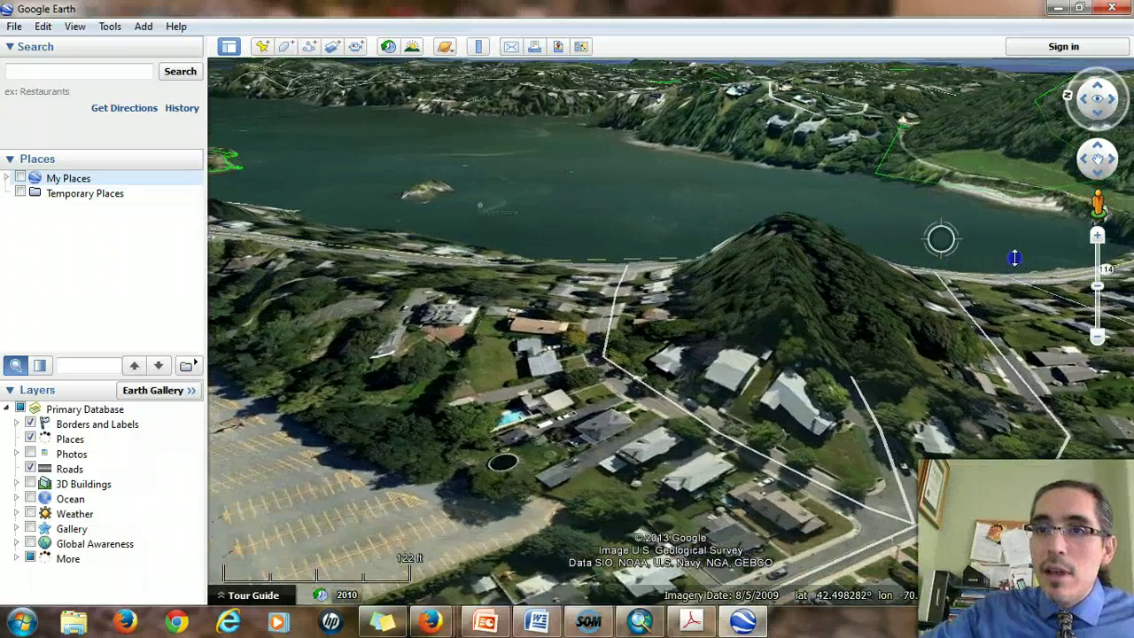
pyautogui.moveTo(1014, 258); pyautogui.dragTo(1079, 194)
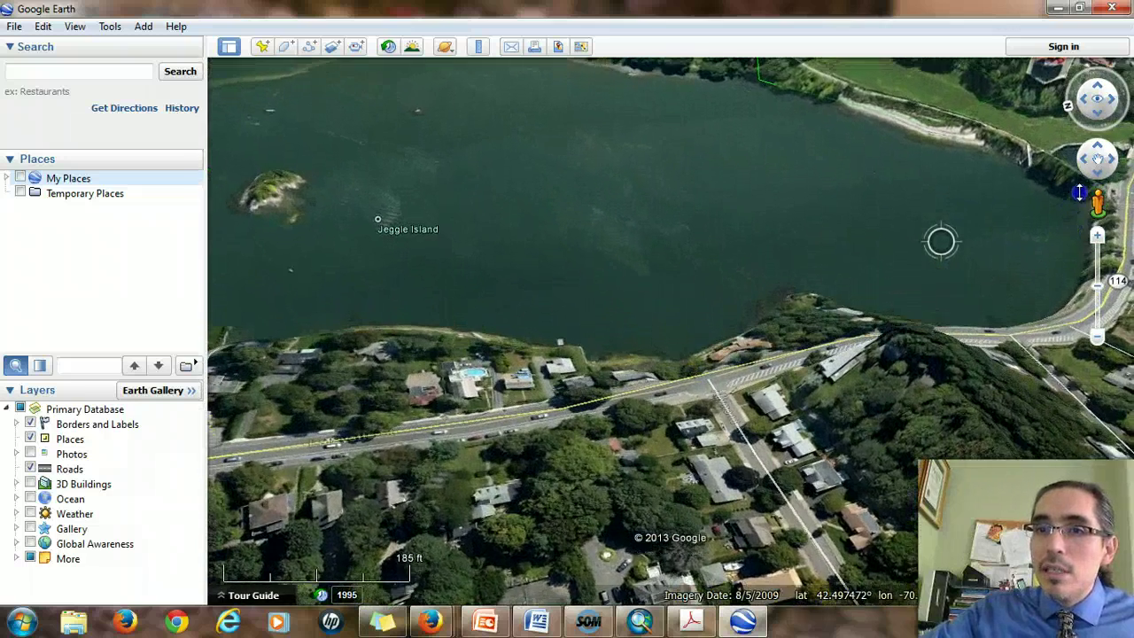
pyautogui.moveTo(1010, 207); pyautogui.dragTo(788, 192)
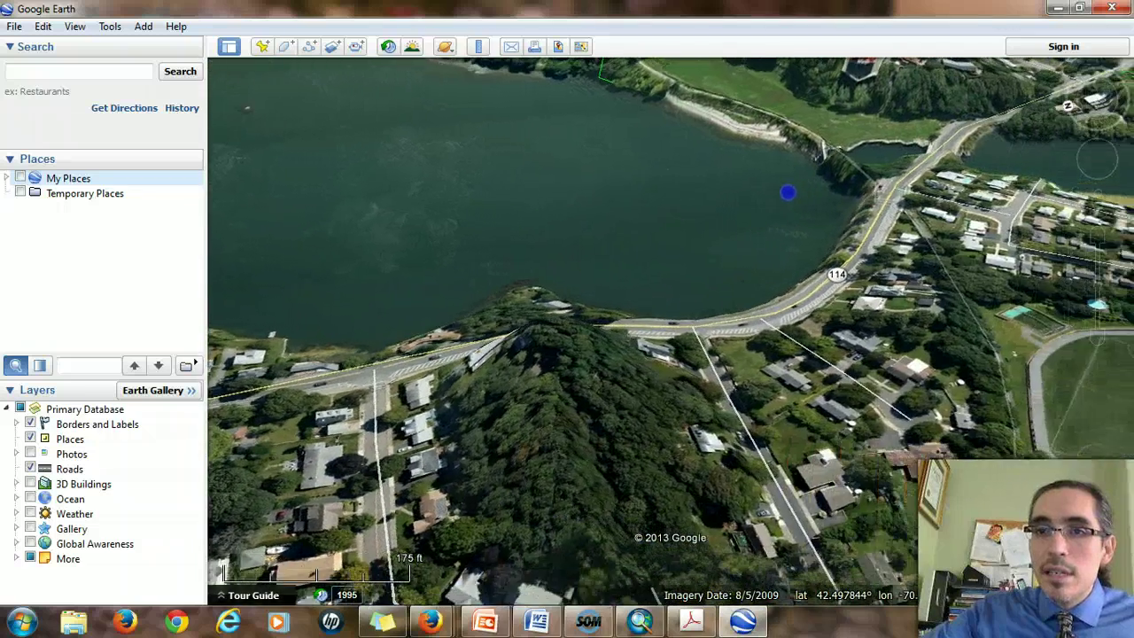
pyautogui.moveTo(929, 279)
pyautogui.mouseDown()
pyautogui.moveTo(918, 337)
pyautogui.moveTo(957, 347)
pyautogui.mouseUp()
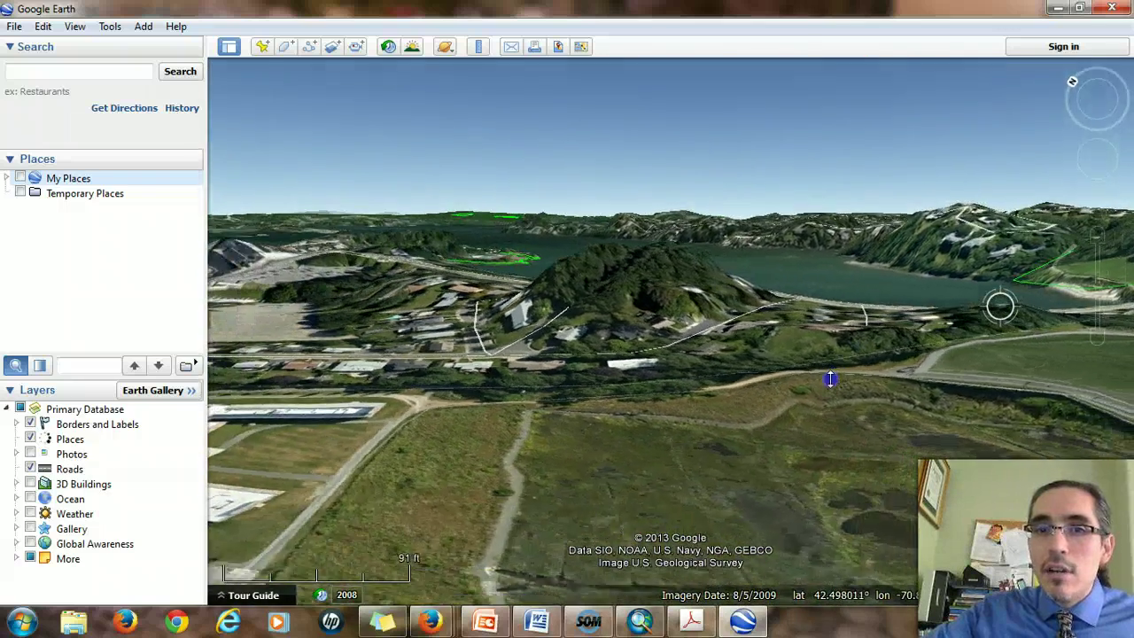
# Step: Tilt and rotate the exaggerated terrain to view the baseball field with the lake and hills beyond
pyautogui.moveTo(957, 347); pyautogui.dragTo(801, 392)
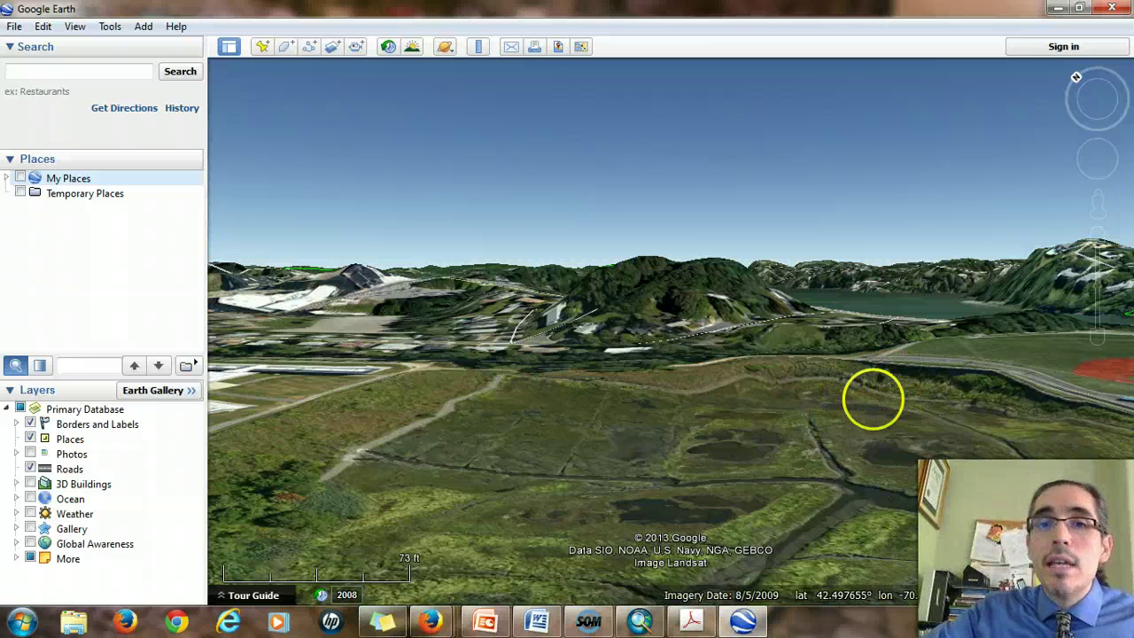
pyautogui.moveTo(857, 436); pyautogui.dragTo(859, 424)
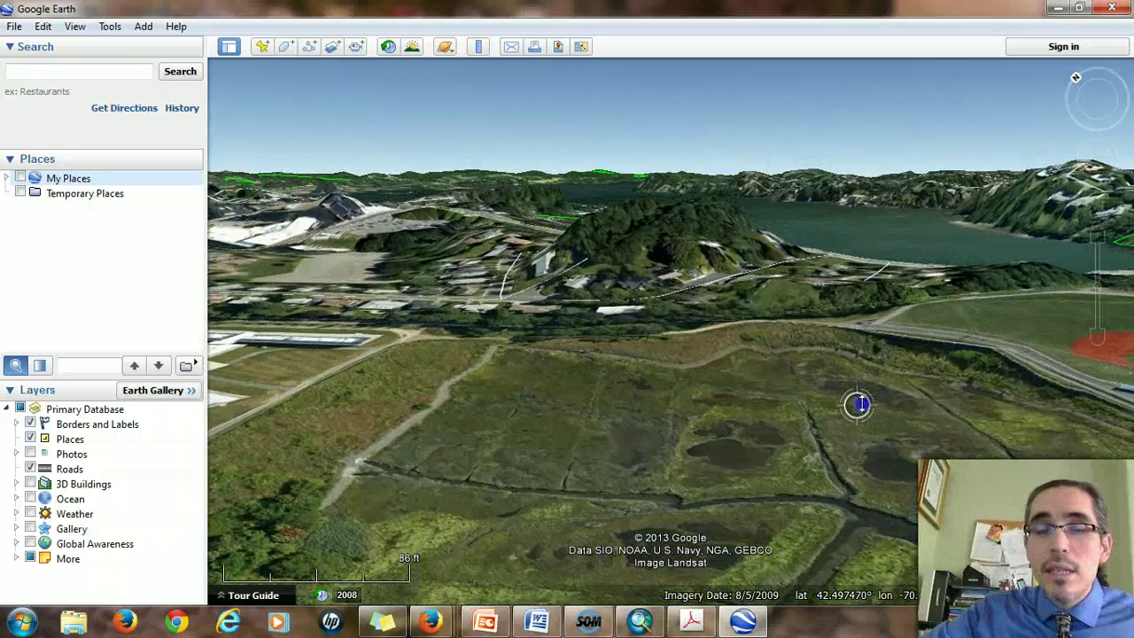
pyautogui.moveTo(859, 423); pyautogui.dragTo(858, 405)
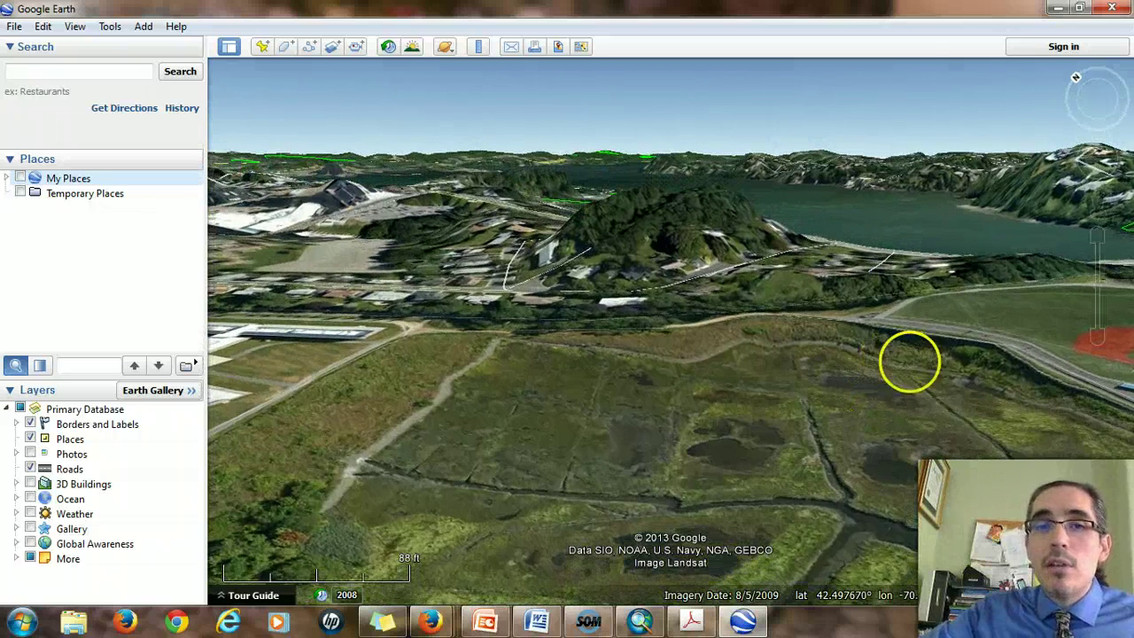
pyautogui.moveTo(944, 366)
pyautogui.mouseDown()
pyautogui.moveTo(809, 403)
pyautogui.moveTo(598, 433)
pyautogui.moveTo(53, 464)
pyautogui.mouseUp()
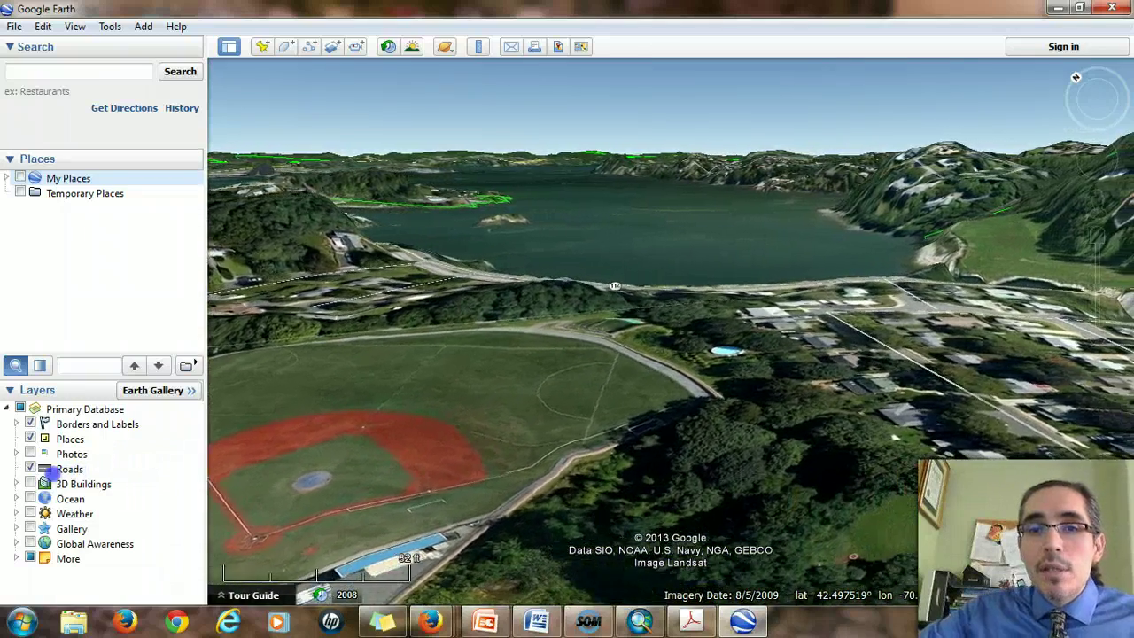